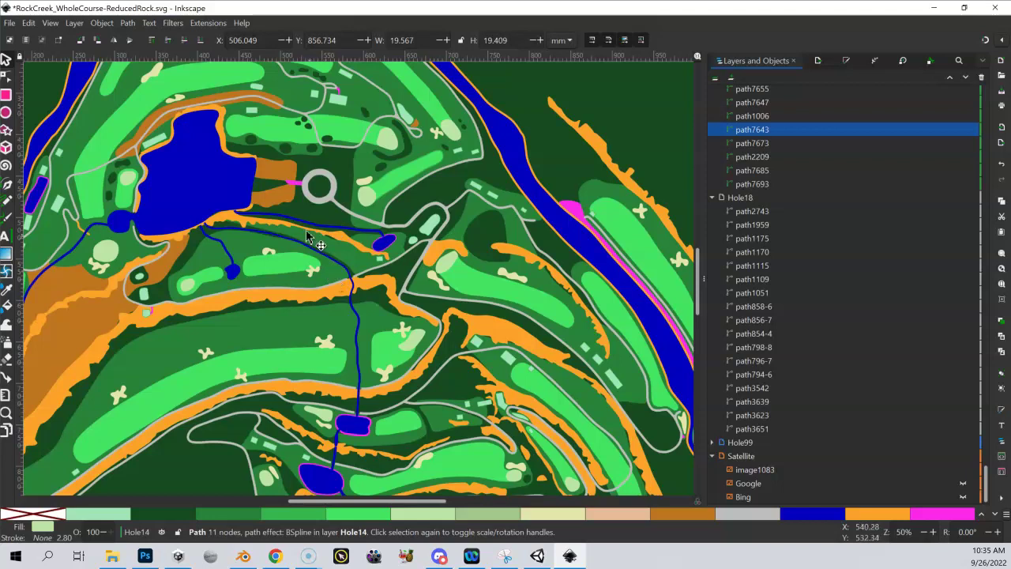
Zoom in on the Hole05 fairway by the cart-path loop, convert it to a path and delete it.
scroll(300, 225, up, 1)
scroll(325, 271, up, 2)
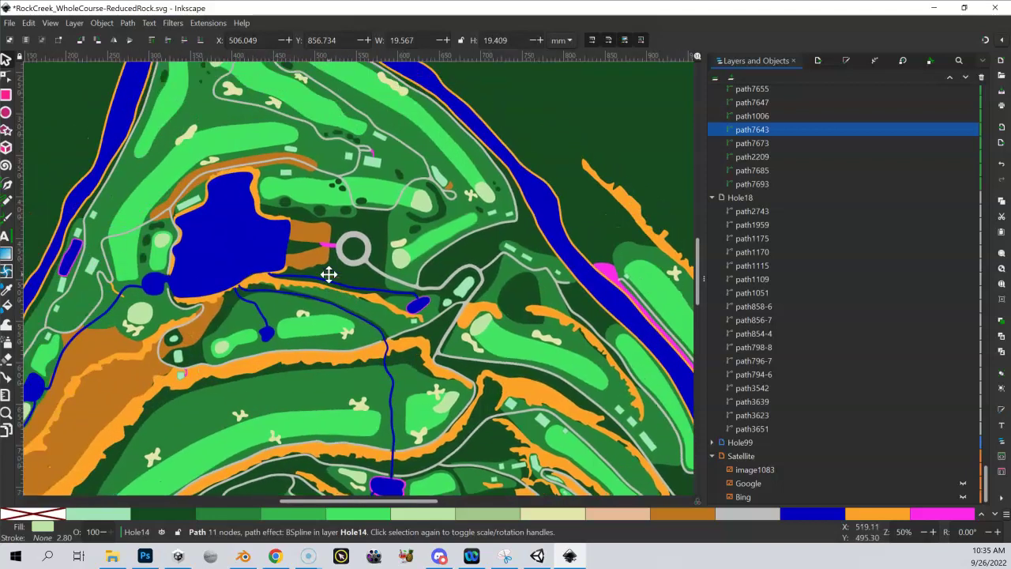
key(shift+equal)
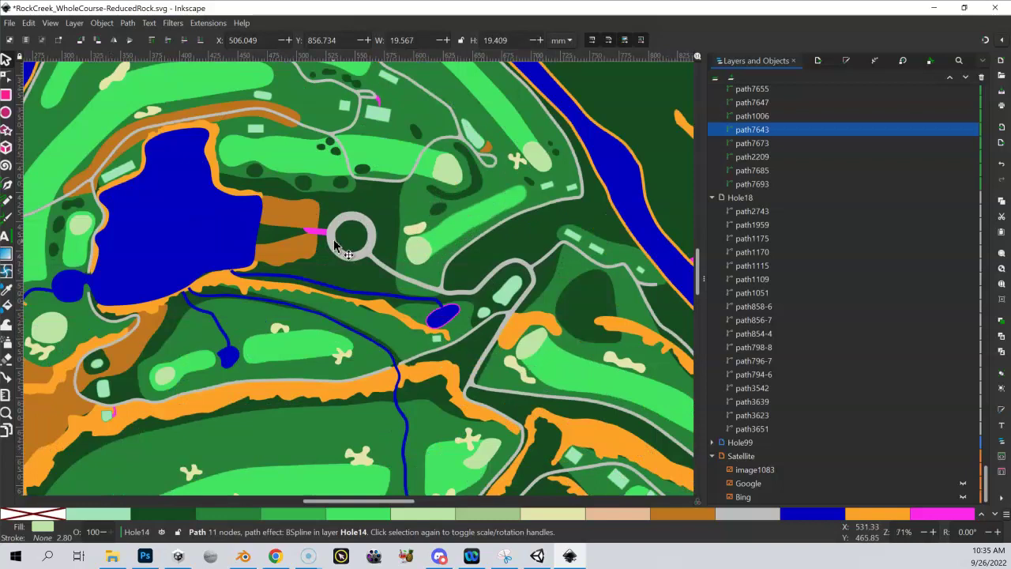
key(shift+equal)
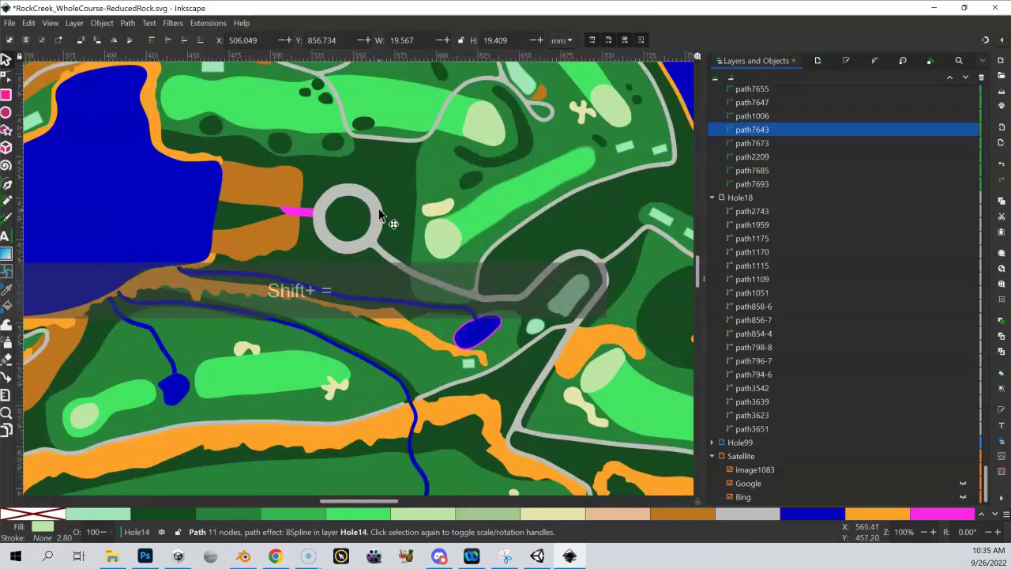
scroll(363, 222, up, 2)
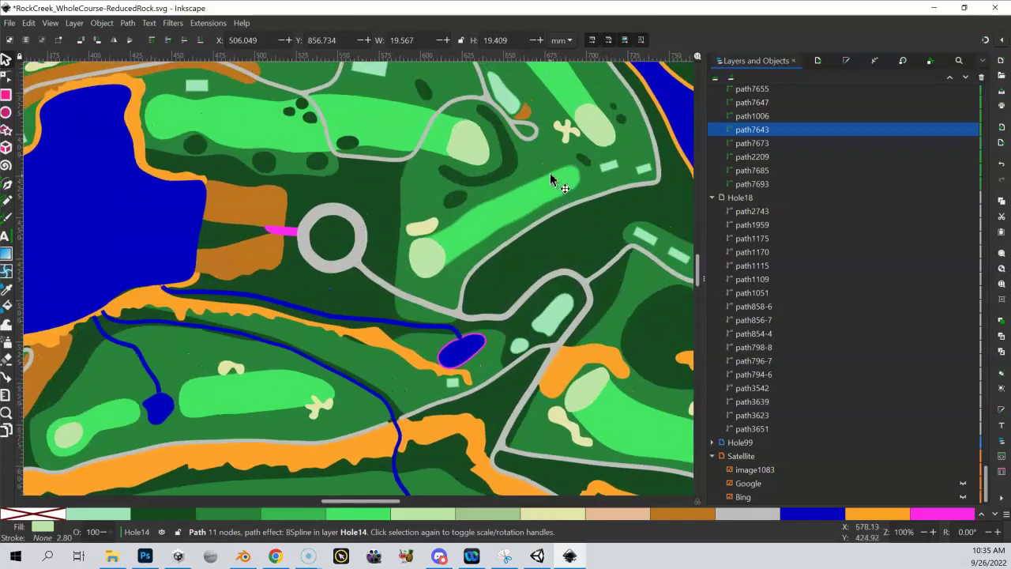
key(shift+equal)
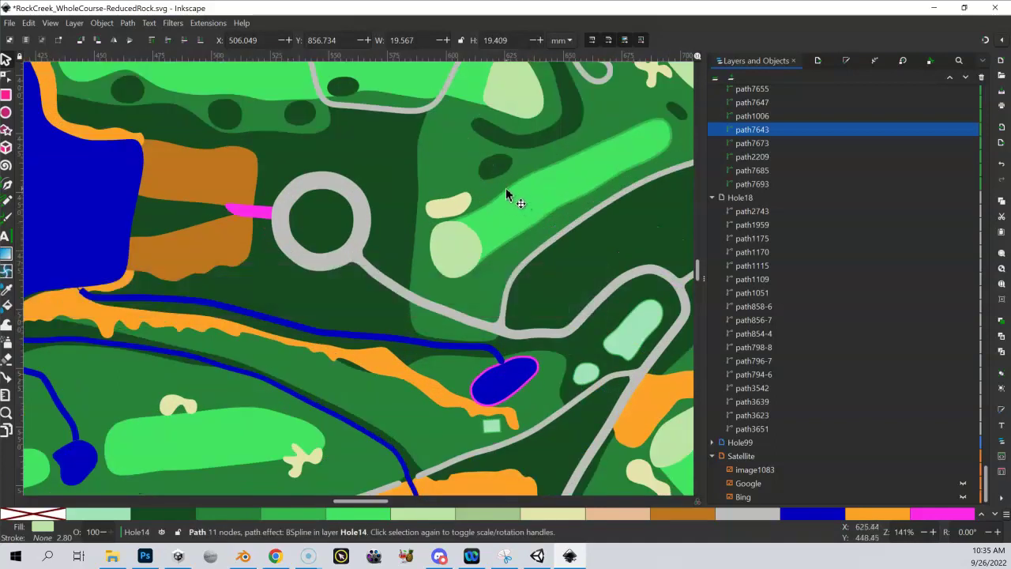
click(506, 194)
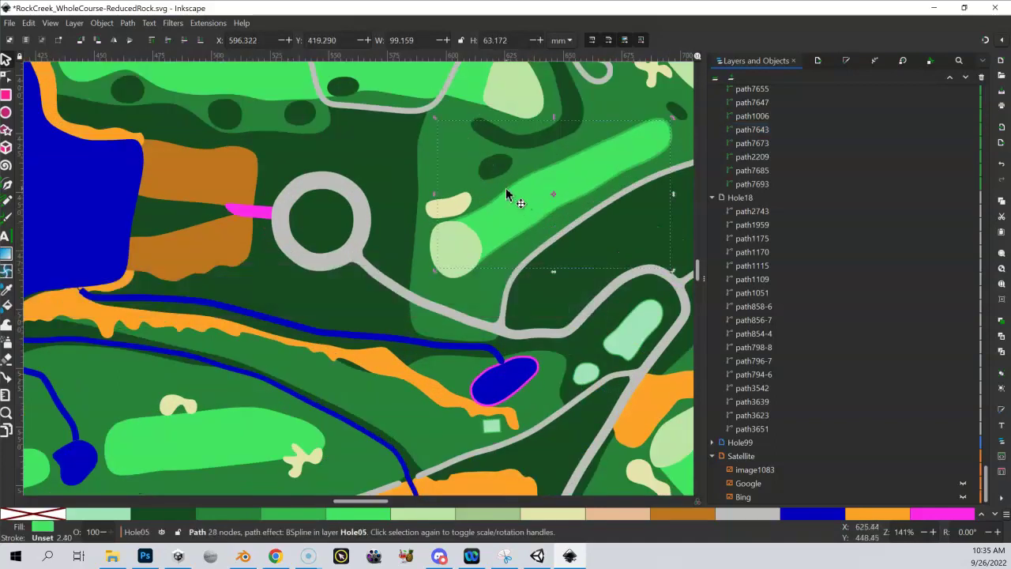
key(shift+ctrl+c)
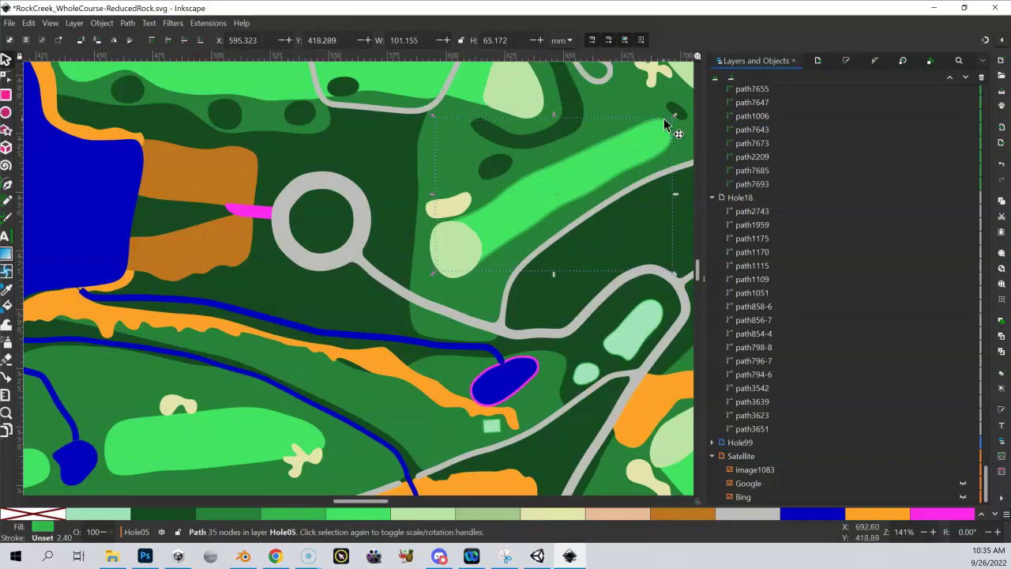
key(Delete)
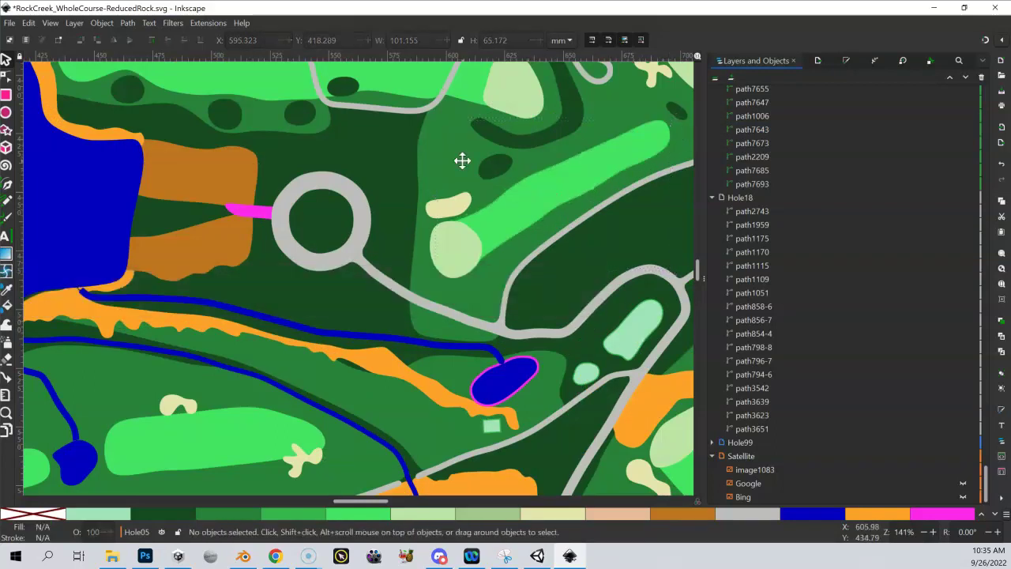
drag(462, 161, 512, 319)
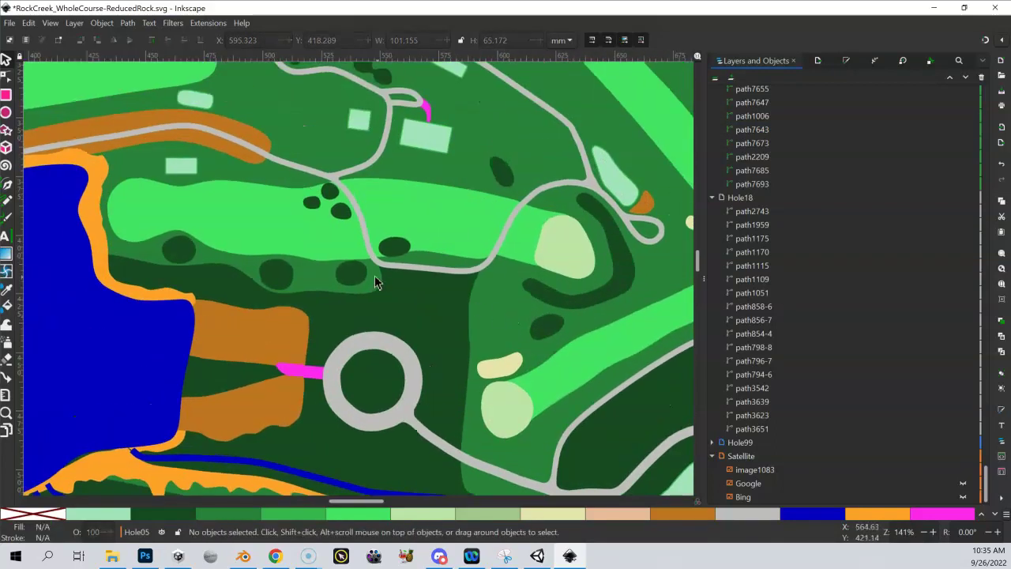
Select all shapes sharing the fairway fill colour, then invert the selection to everything else.
click(423, 214)
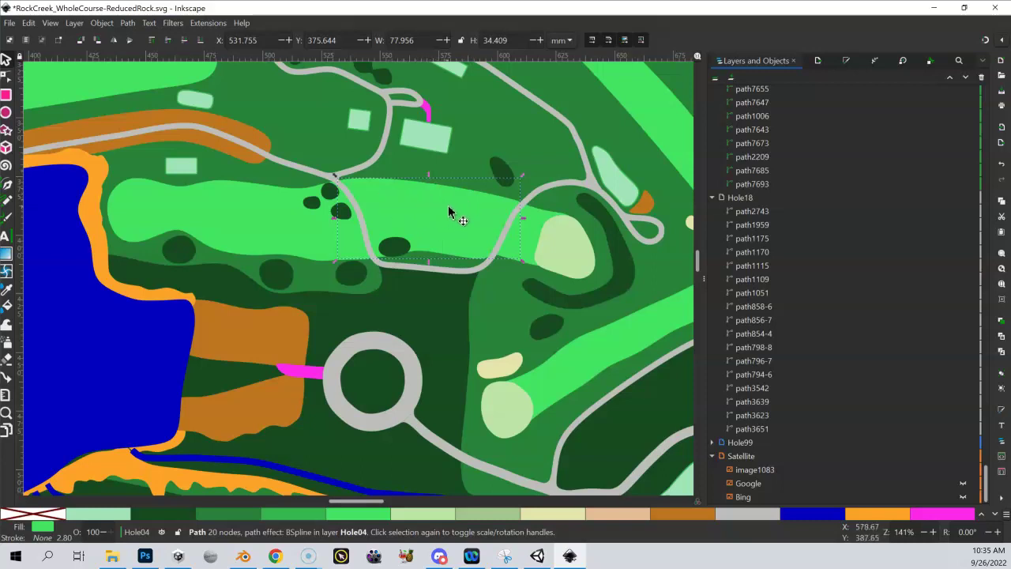
click(35, 24)
mouse_move(102, 270)
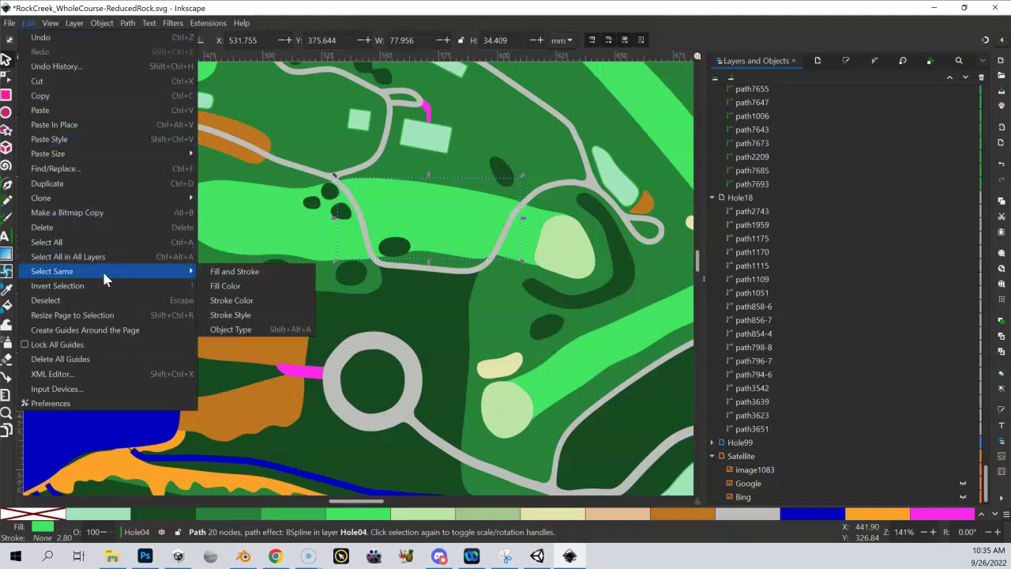
click(229, 288)
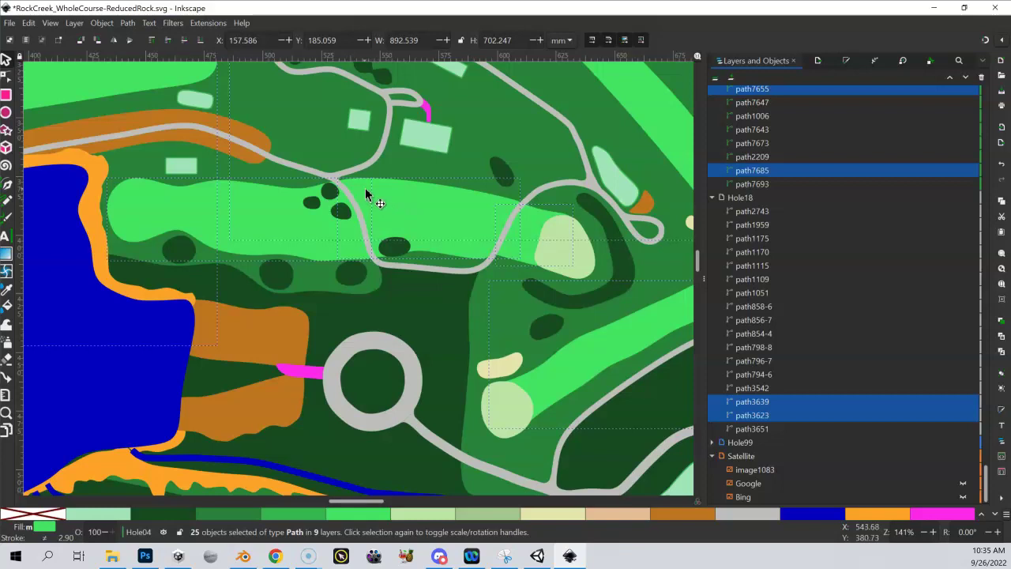
key(minus)
key(minus)
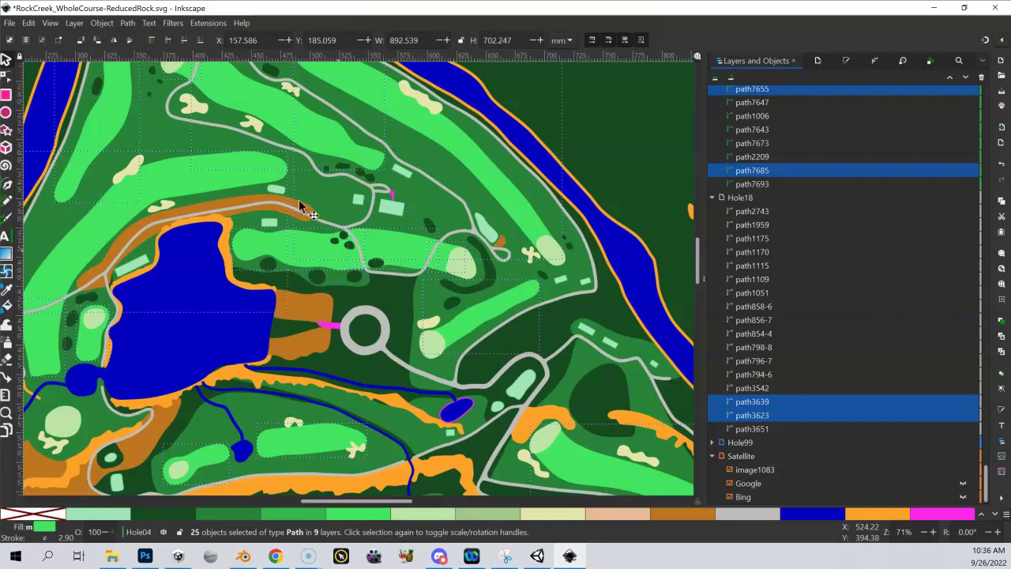
click(31, 25)
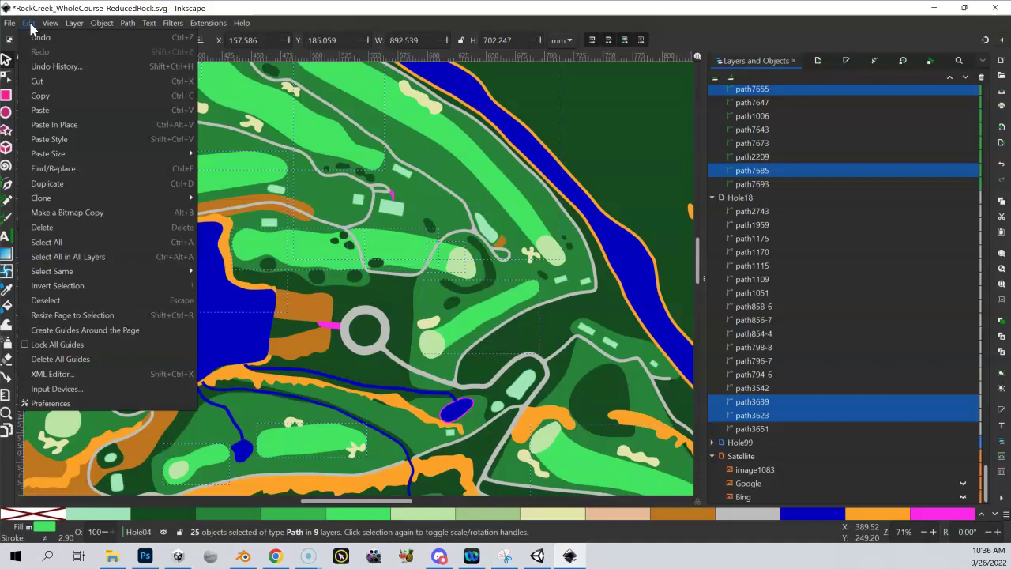
click(81, 287)
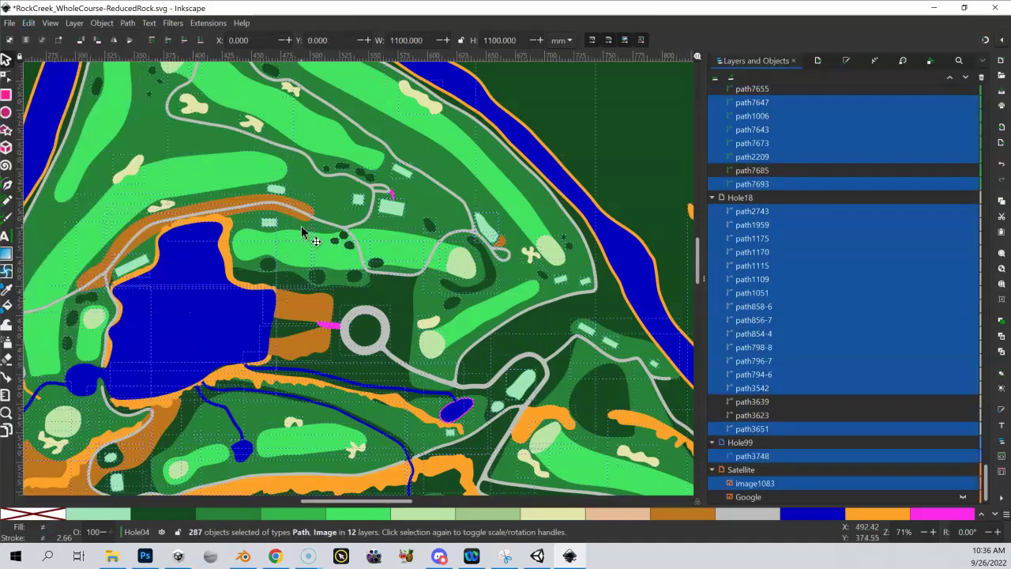
Hide the 287 selected non-fairway objects and zoom out to show the whole page.
right_click(762, 245)
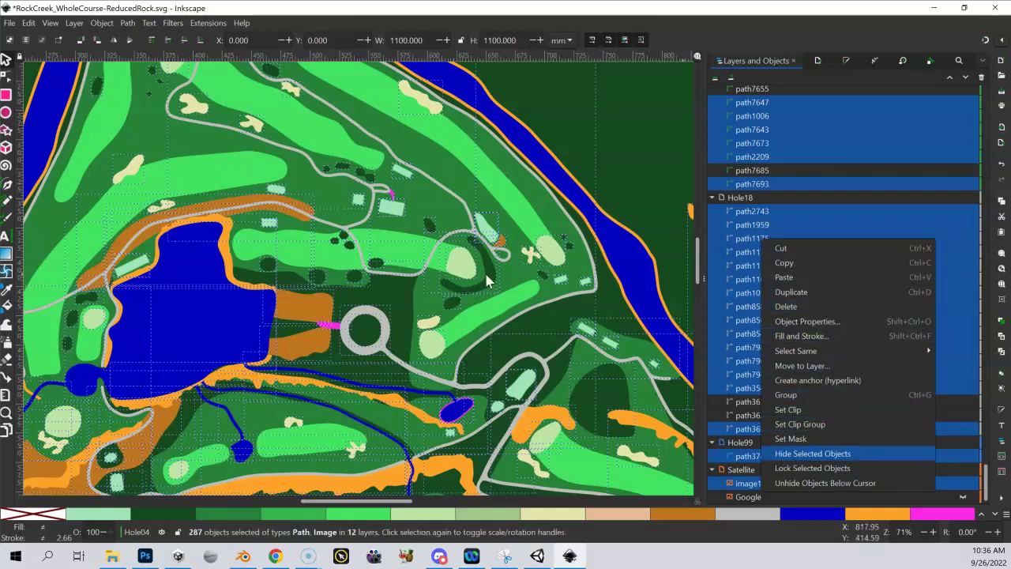
key(Return)
key(shift+equal)
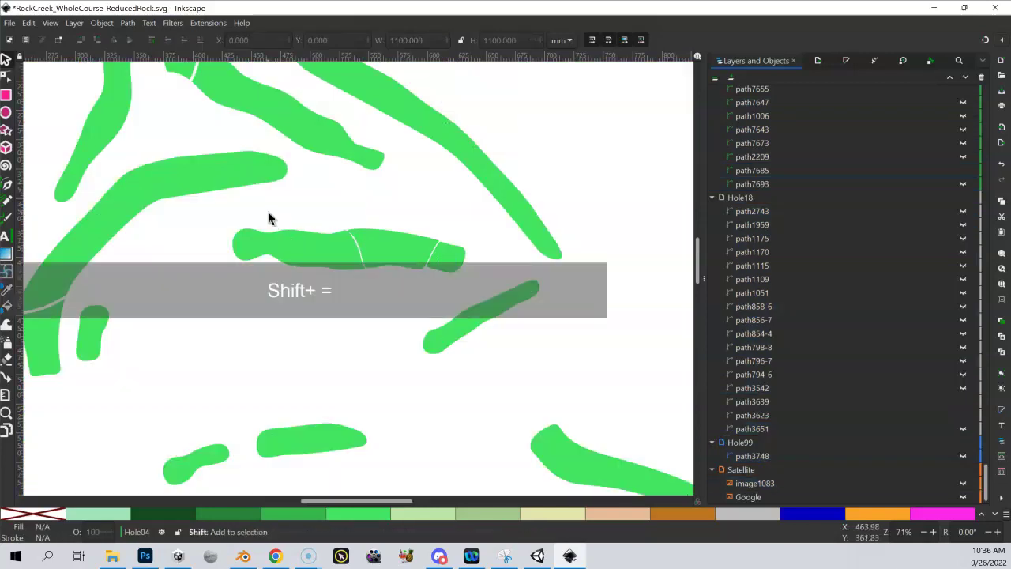
key(shift+equal)
key(minus)
key(minus)
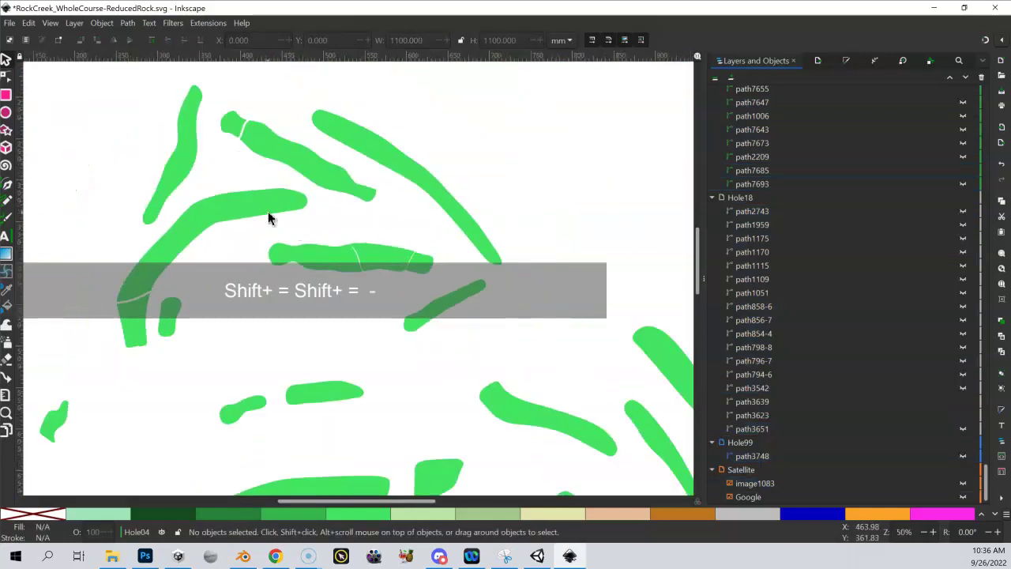
key(minus)
scroll(265, 162, down, 2)
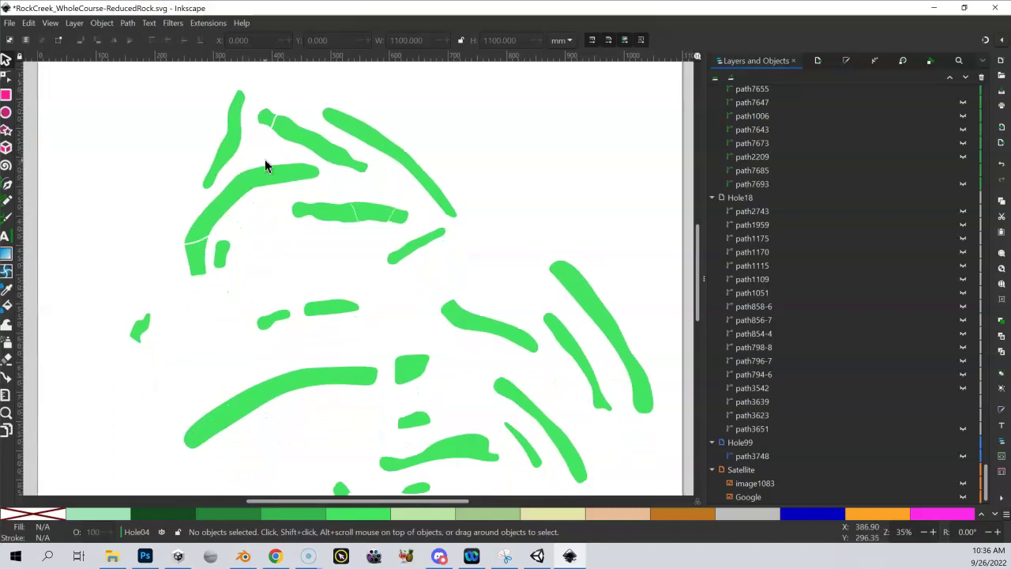
key(minus)
key(minus)
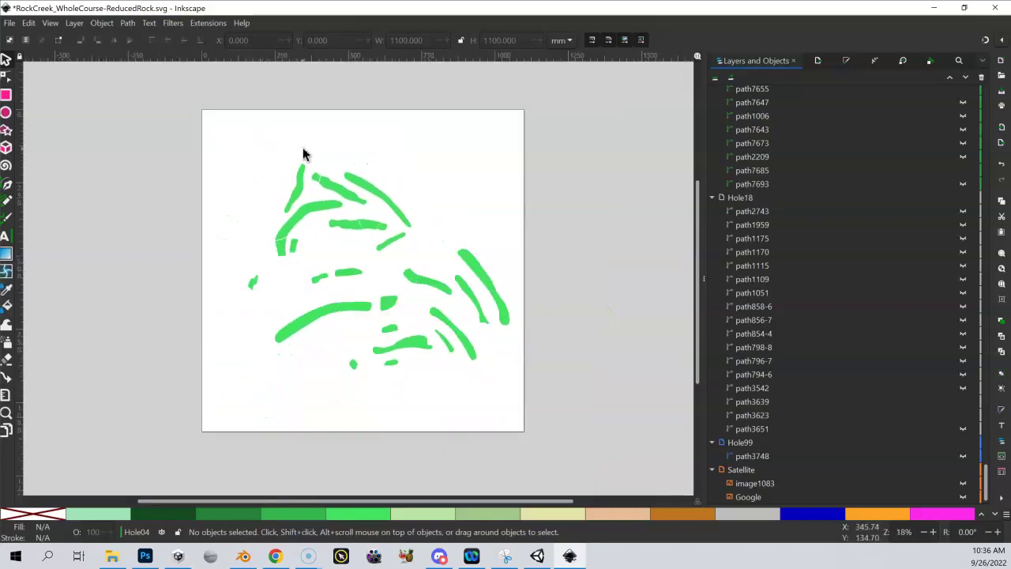
Open the Export settings and confirm the page exports at 8192 × 8192 px.
click(9, 23)
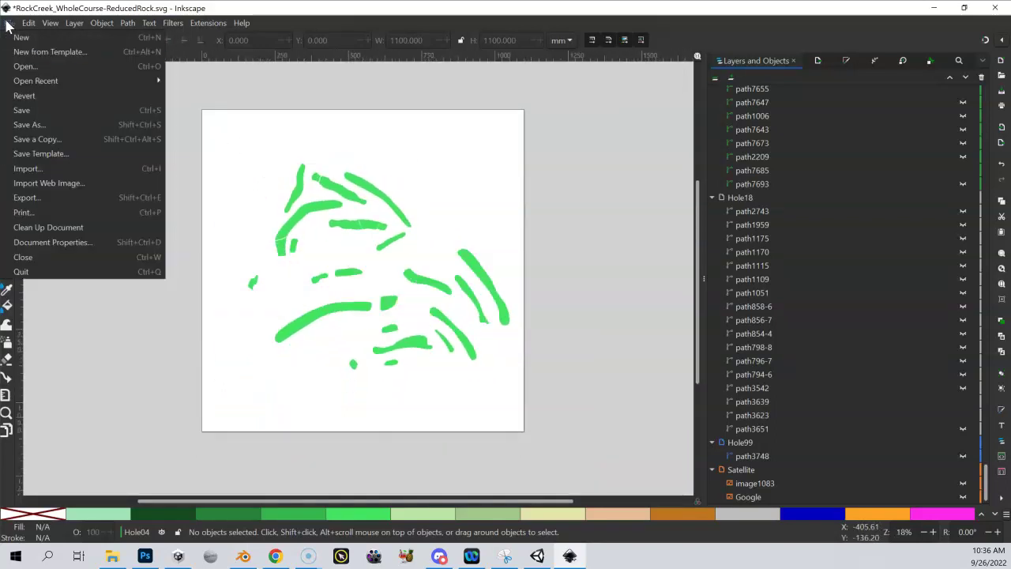
click(40, 198)
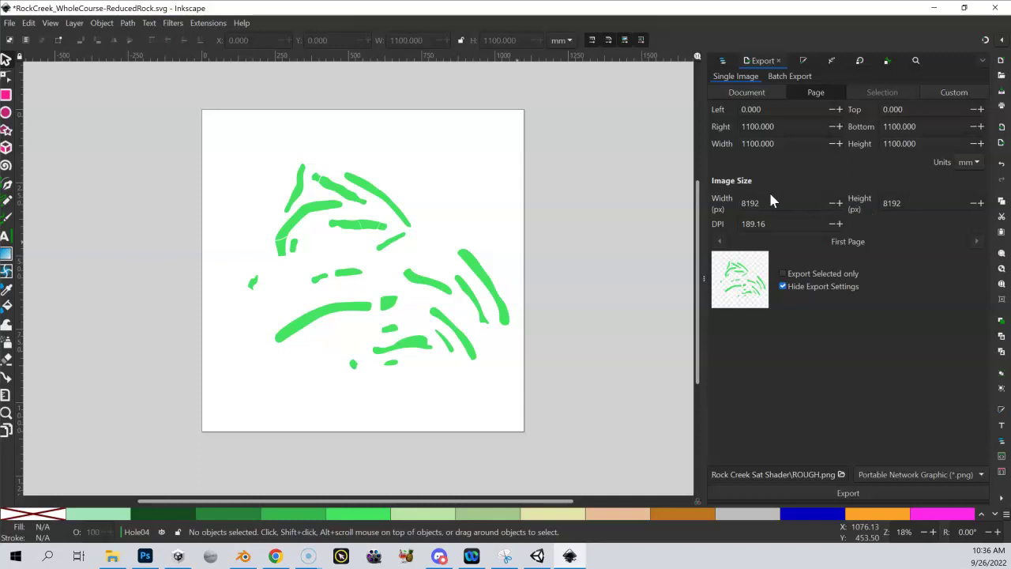
double_click(750, 203)
double_click(921, 206)
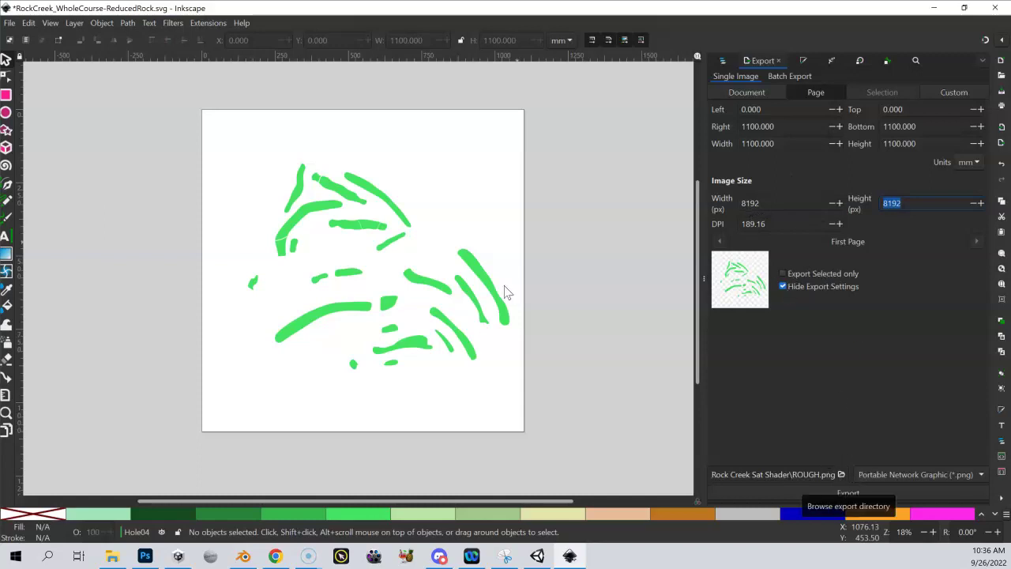
Save the PNG export over the existing Fairways.png in the Rock Creek Sat Shader folder of Rock Creek v1.
click(840, 475)
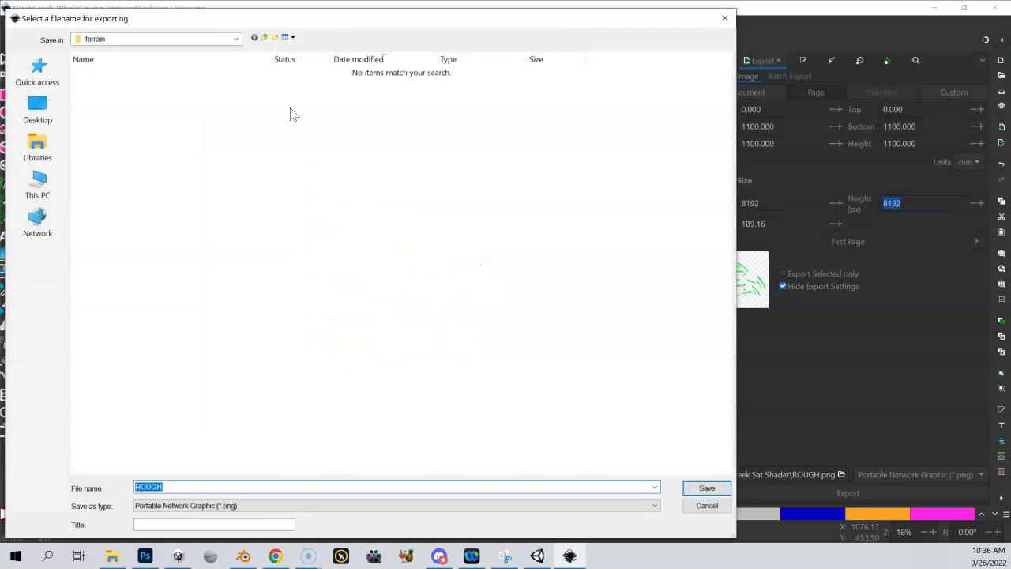
drag(224, 21, 324, 50)
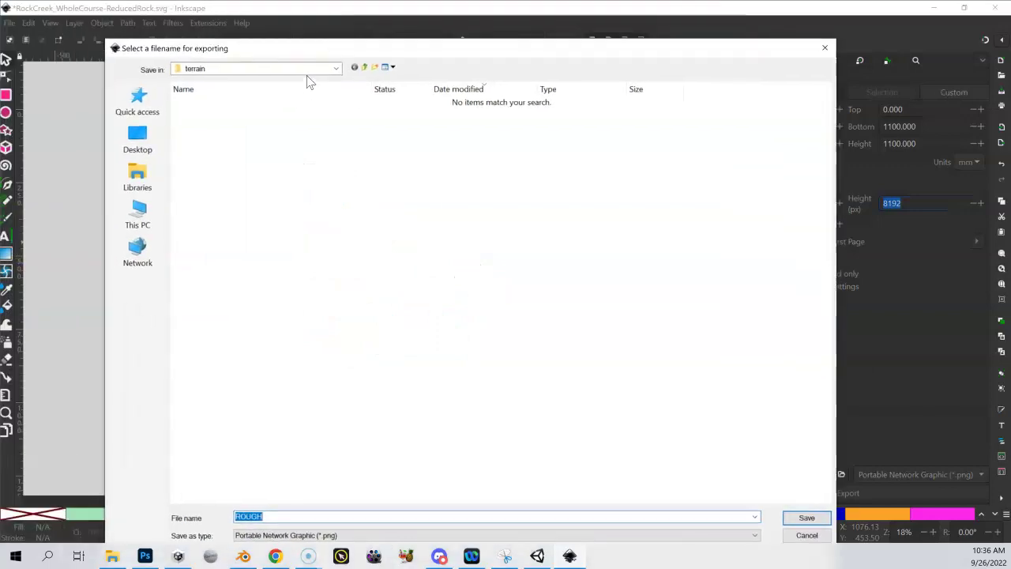
click(365, 67)
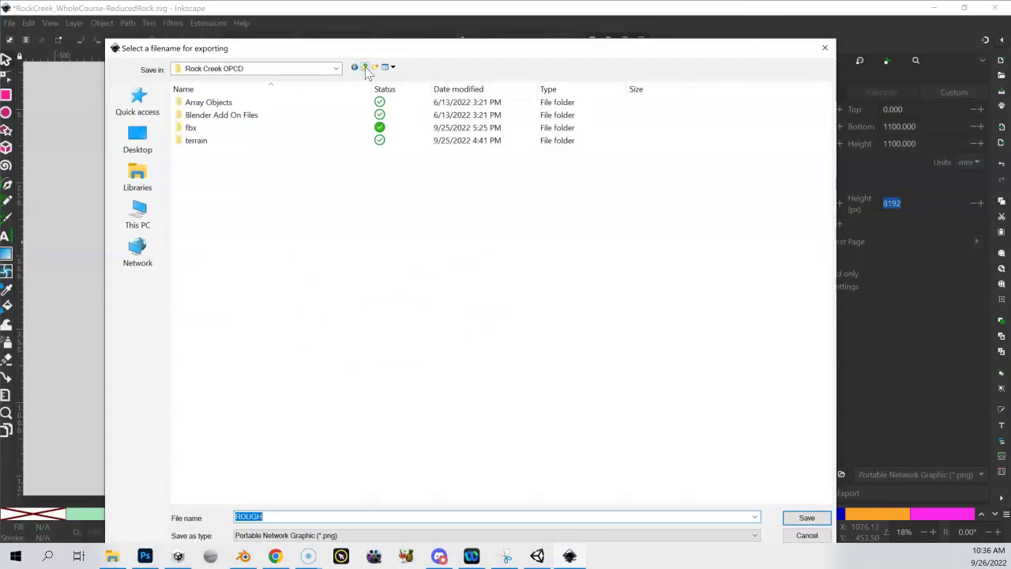
click(365, 67)
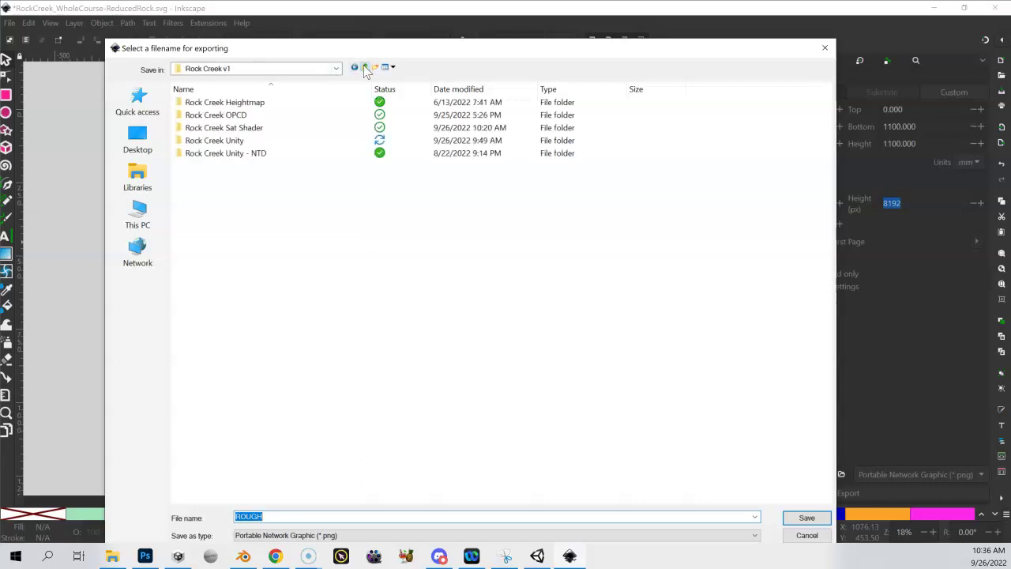
double_click(220, 129)
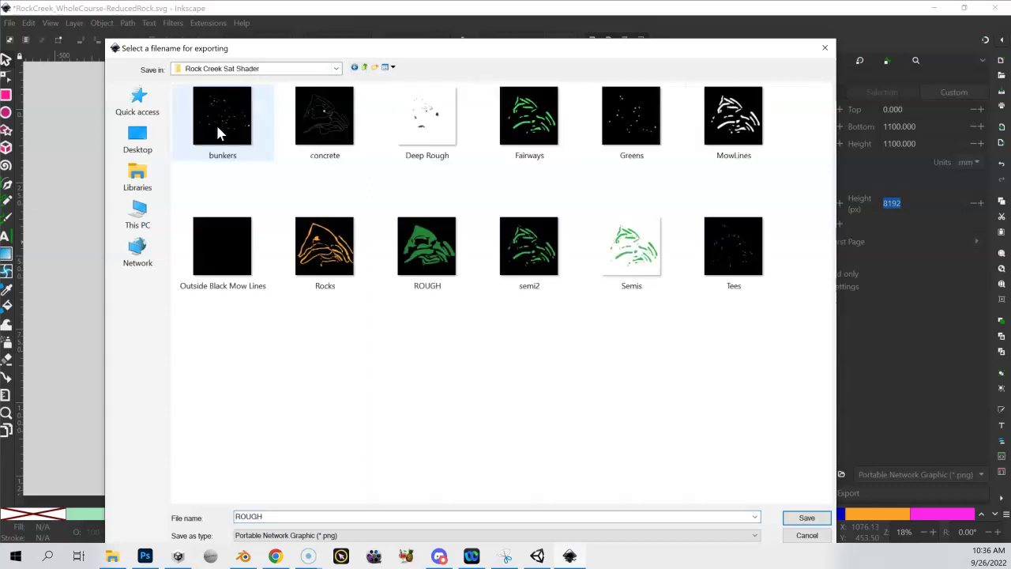
click(538, 128)
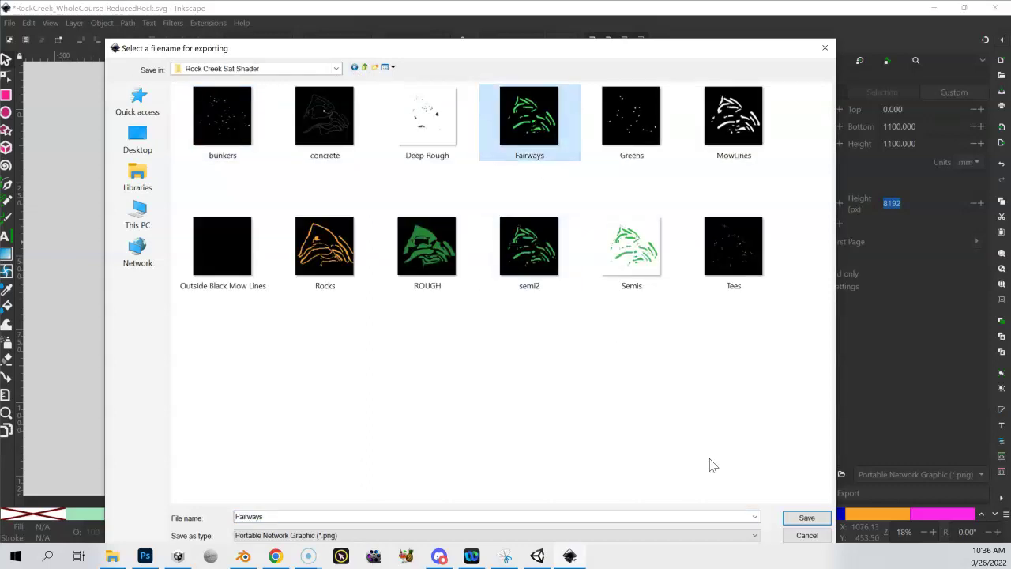
click(807, 518)
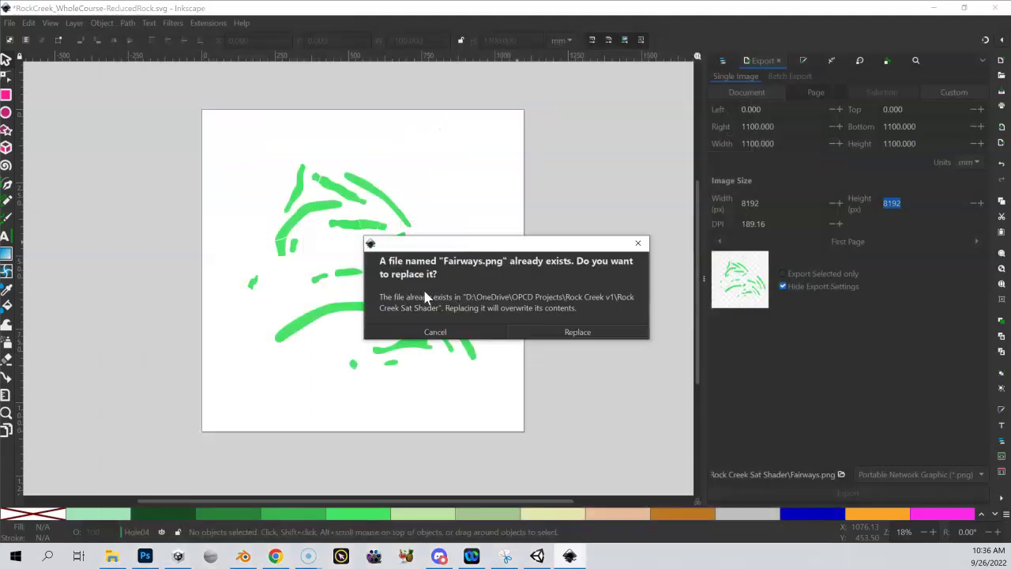
click(577, 331)
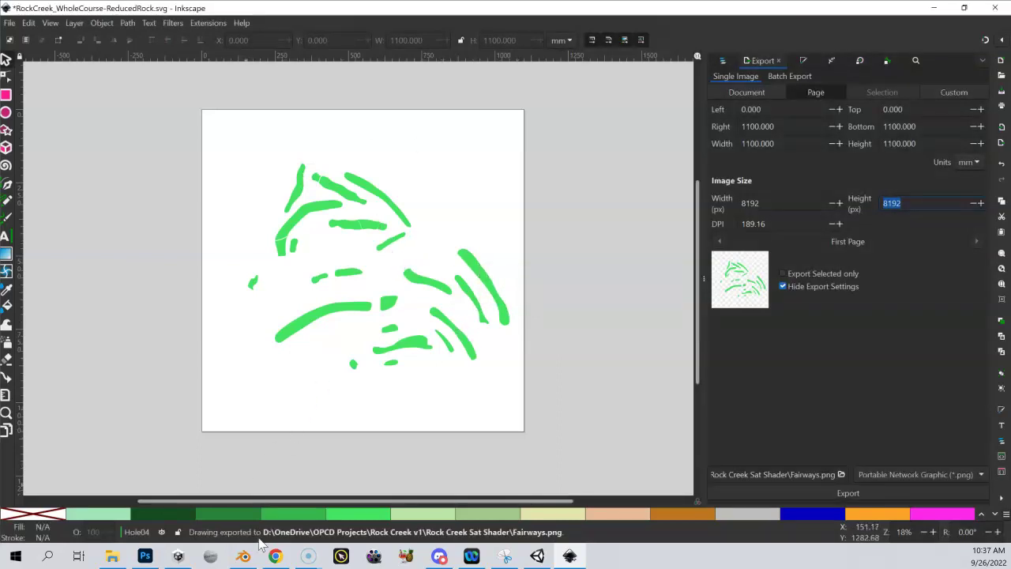
Switch to Photoshop and check the GFRs group's visibility and contents.
click(145, 555)
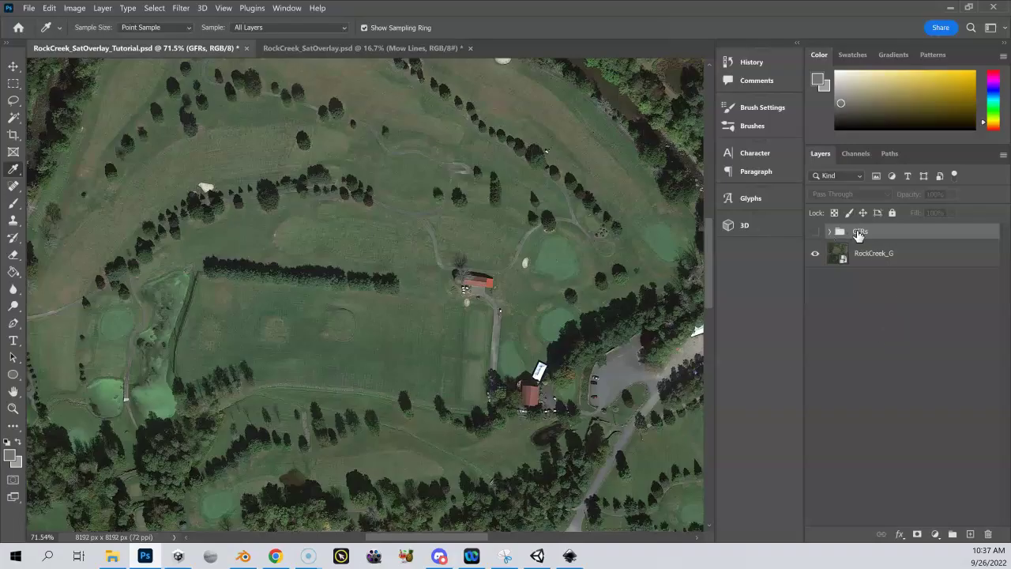
click(815, 233)
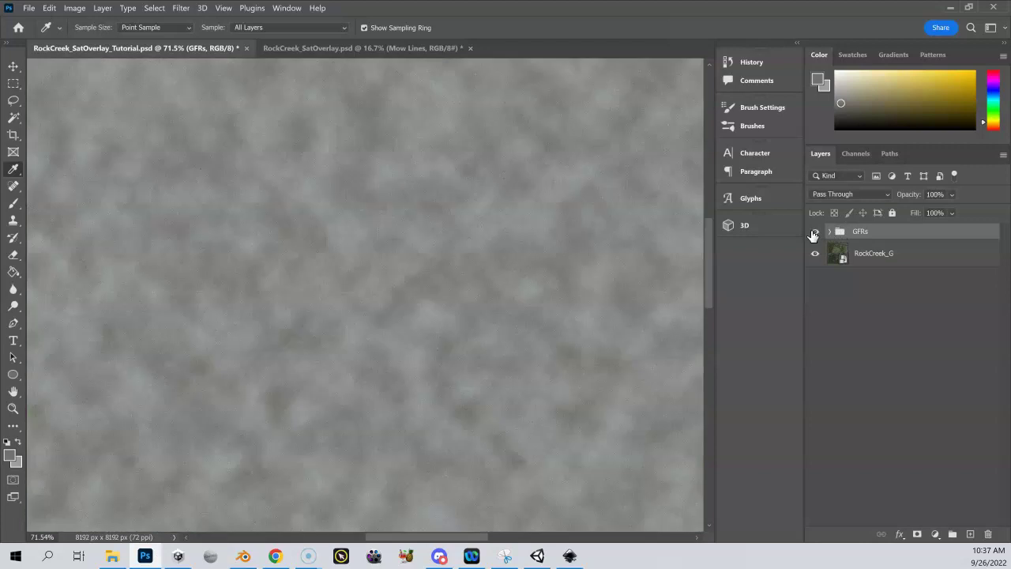
click(813, 234)
click(830, 231)
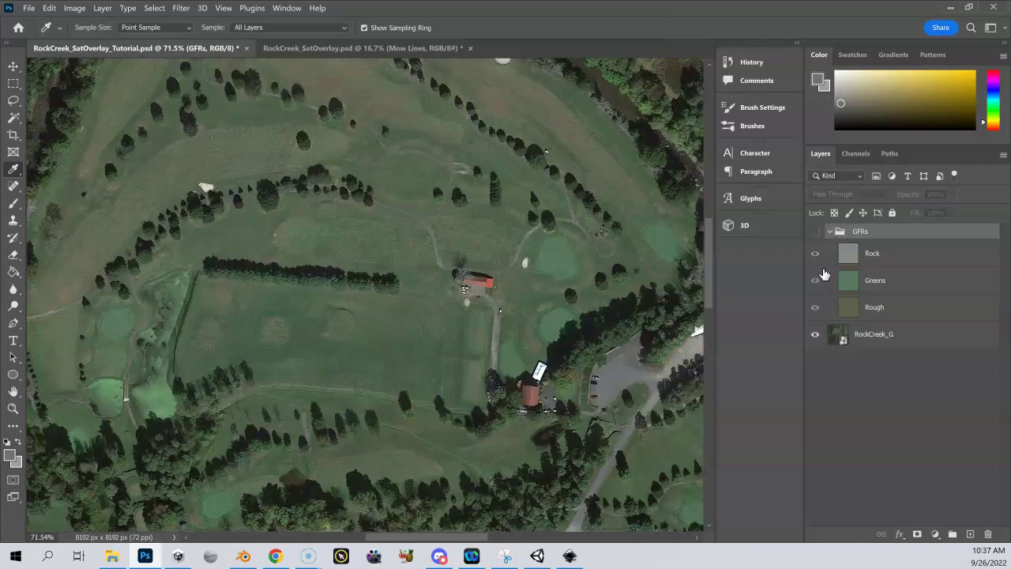
click(829, 232)
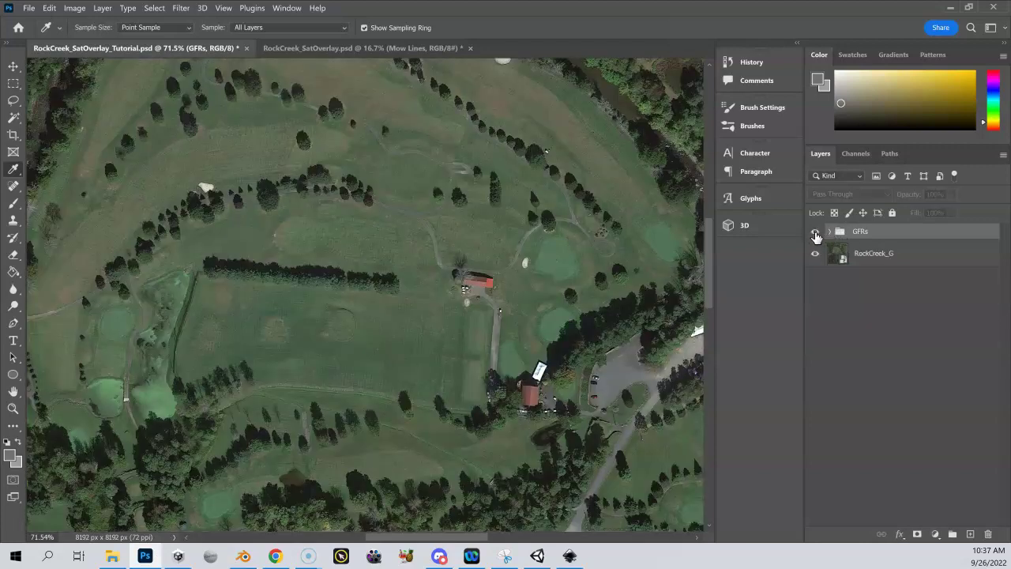
click(815, 233)
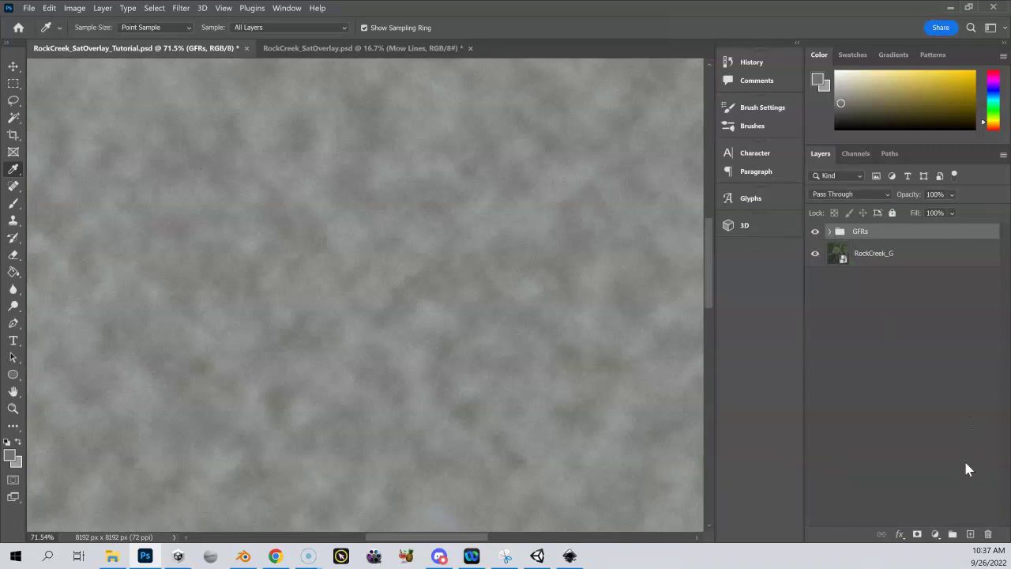
Create a new layer group named 'Inkscape Shapes'.
click(952, 535)
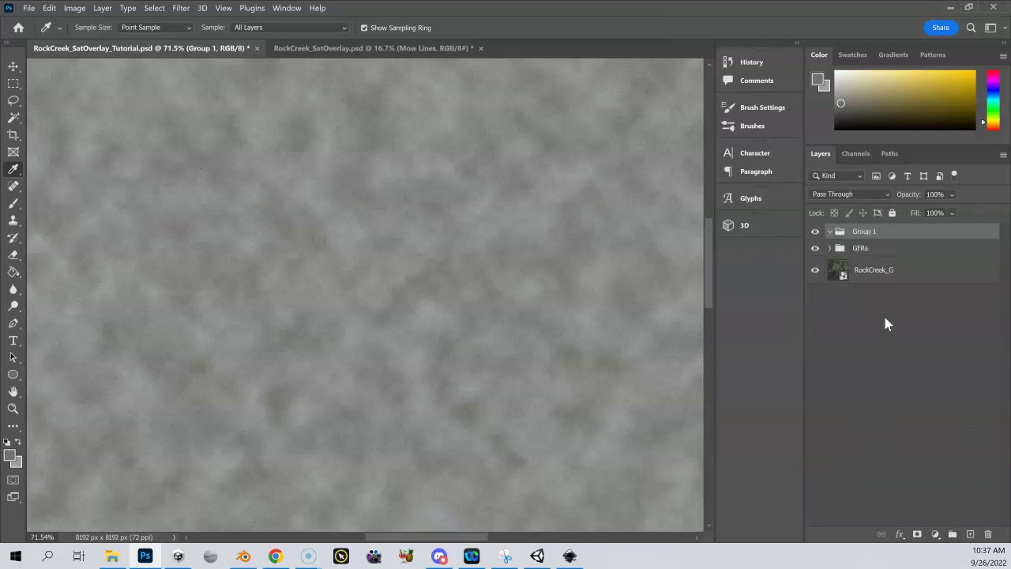
double_click(867, 230)
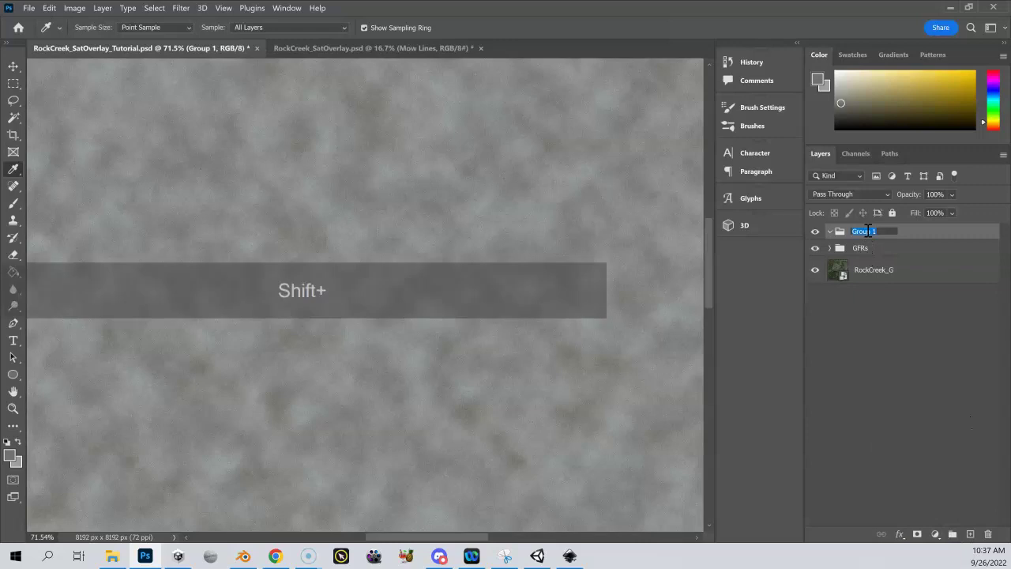
text(NK)
key(BackSpace)
key(BackSpace)
text(In)
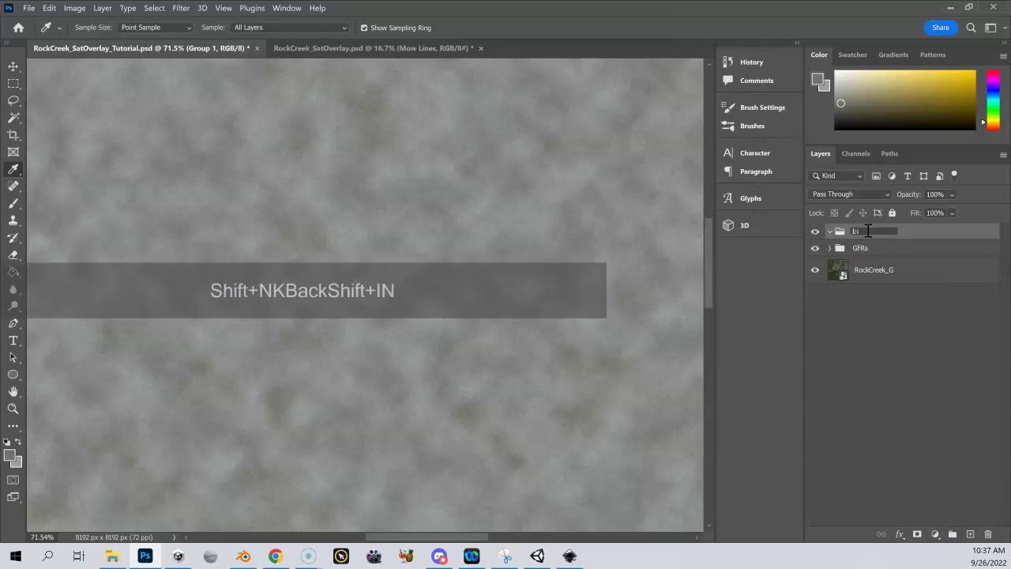
text(kscape Shapes)
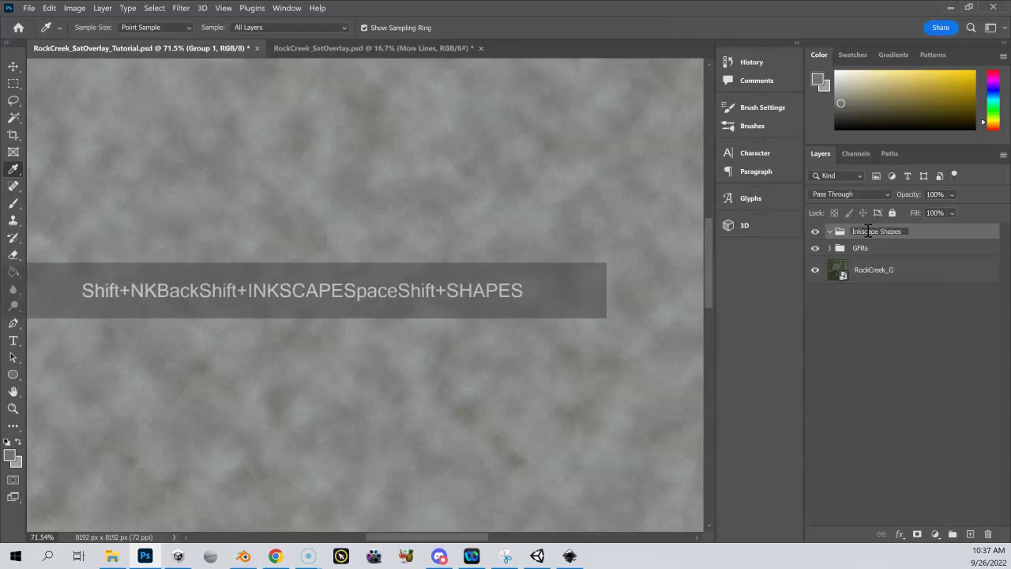
key(Return)
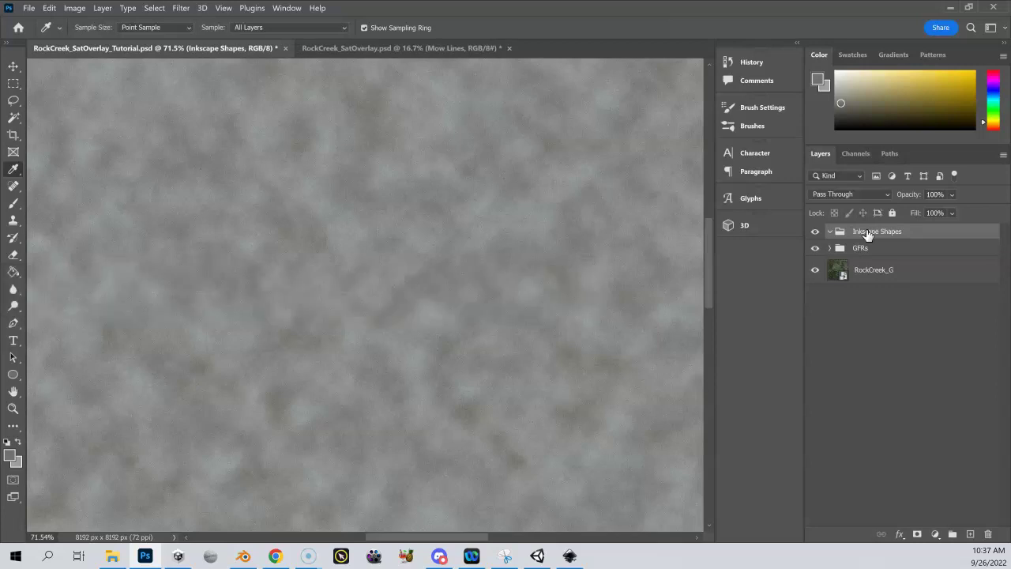
Hide GFRs and add a new layer named 'Fairways' inside Inkscape Shapes.
click(815, 249)
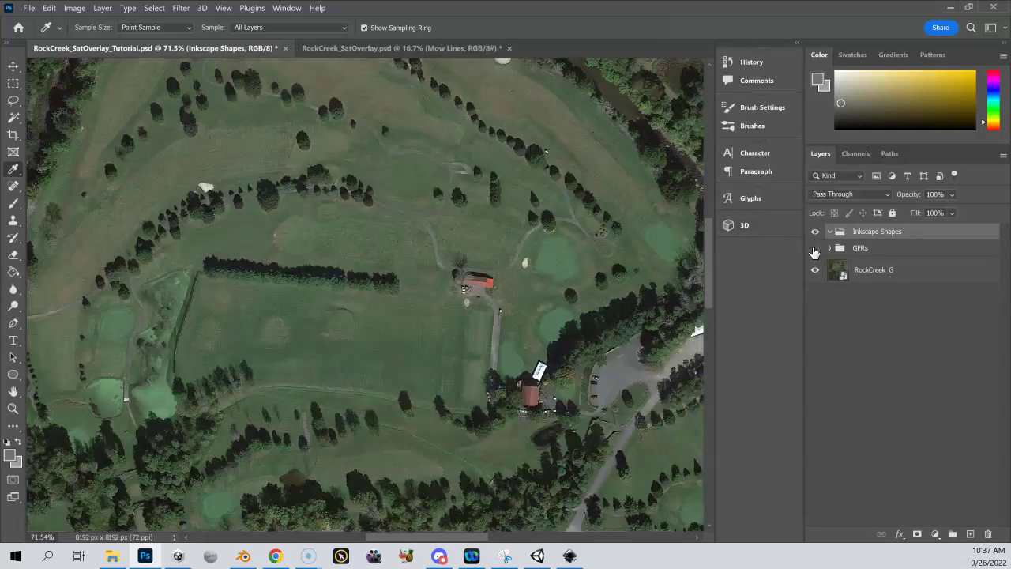
click(971, 534)
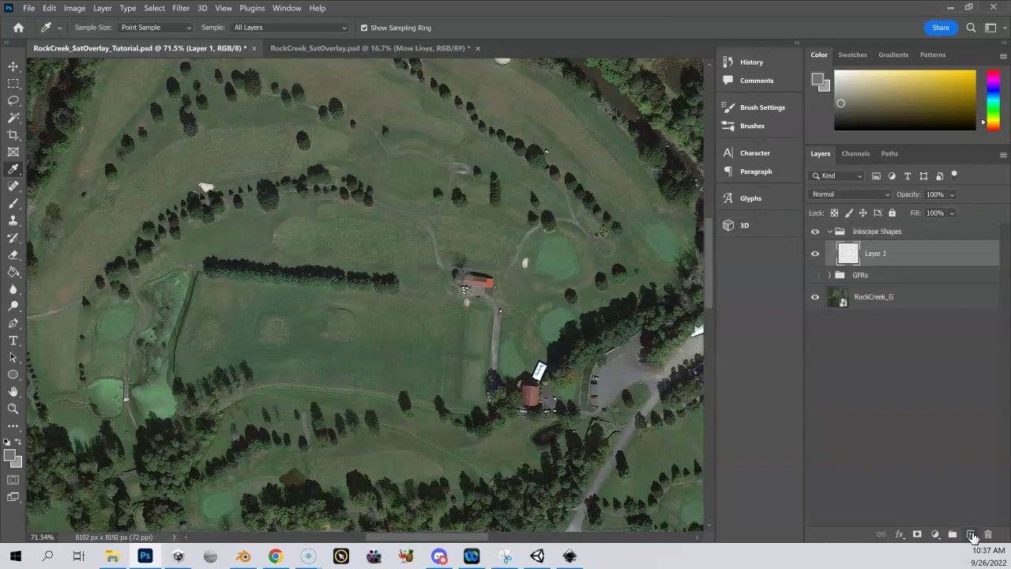
double_click(877, 252)
text(F)
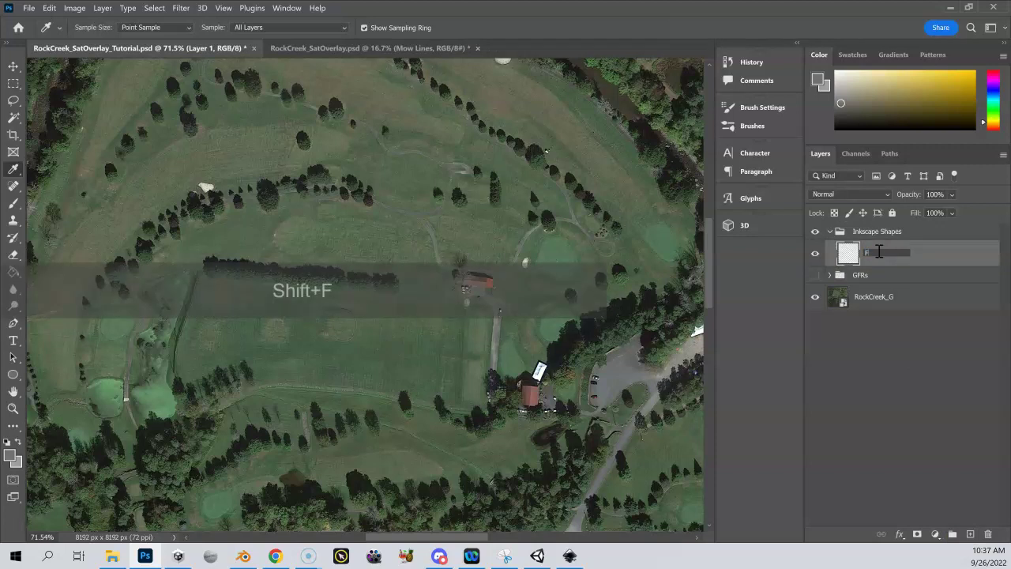
text(airways)
key(Return)
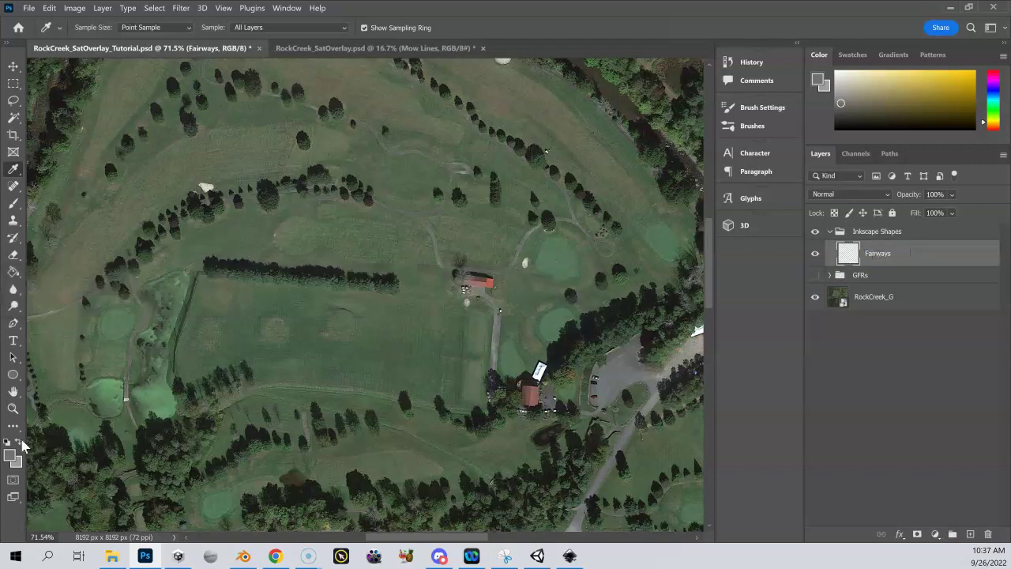
Open the Rock Creek Sat Shader folder in File Explorer and drag Fairways.png onto the Photoshop canvas.
click(111, 557)
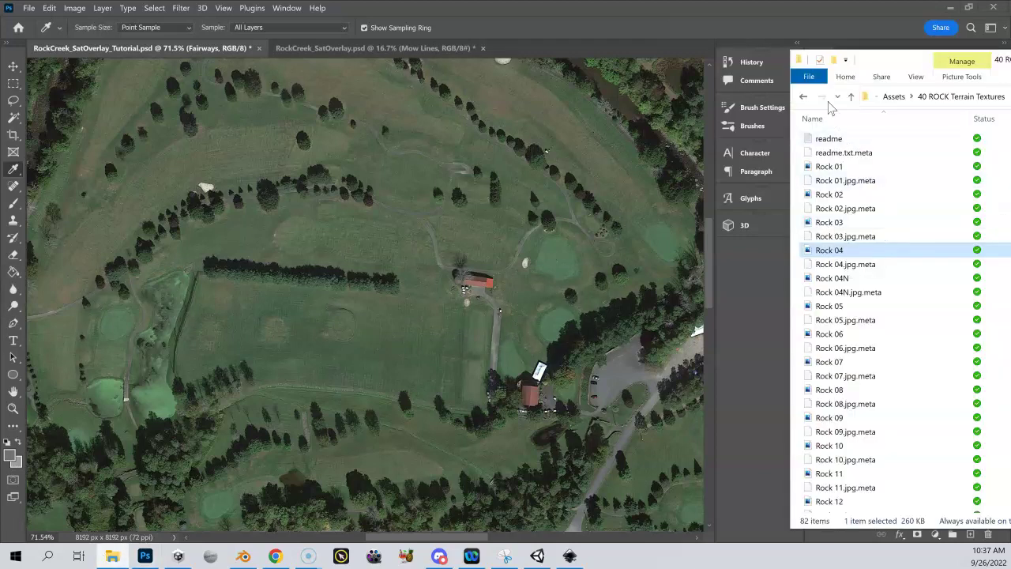
click(853, 99)
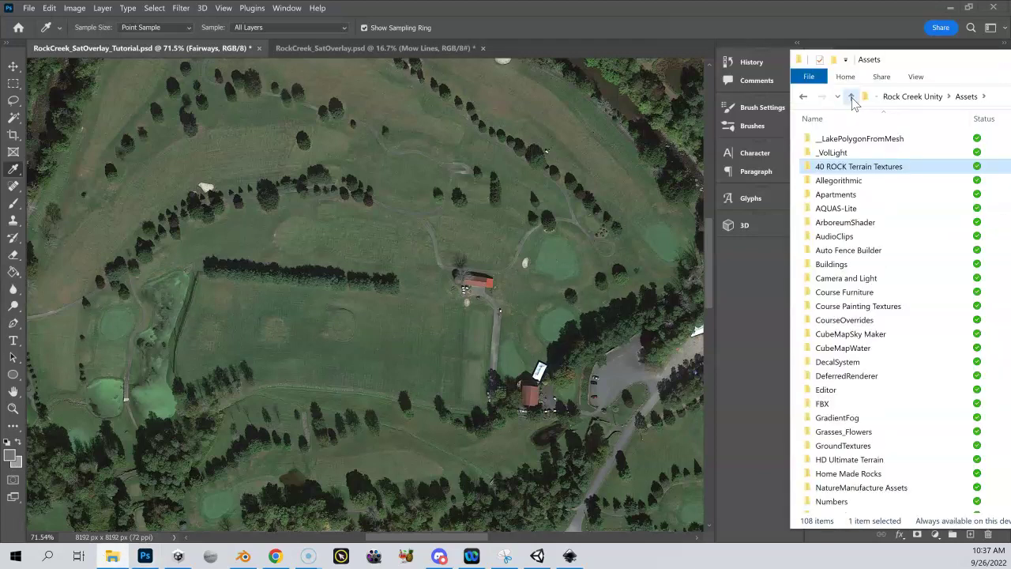
click(852, 99)
click(853, 99)
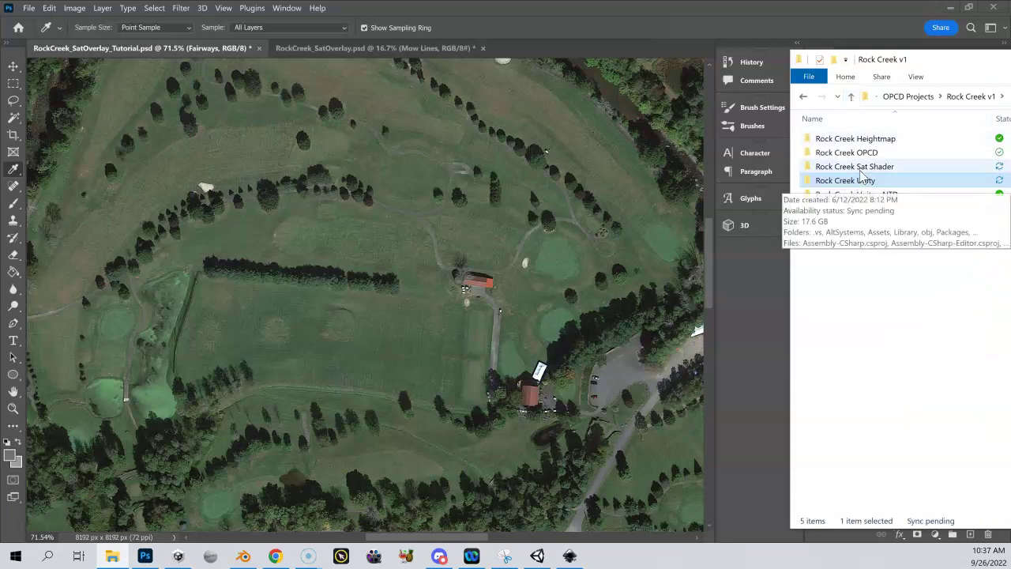
double_click(860, 167)
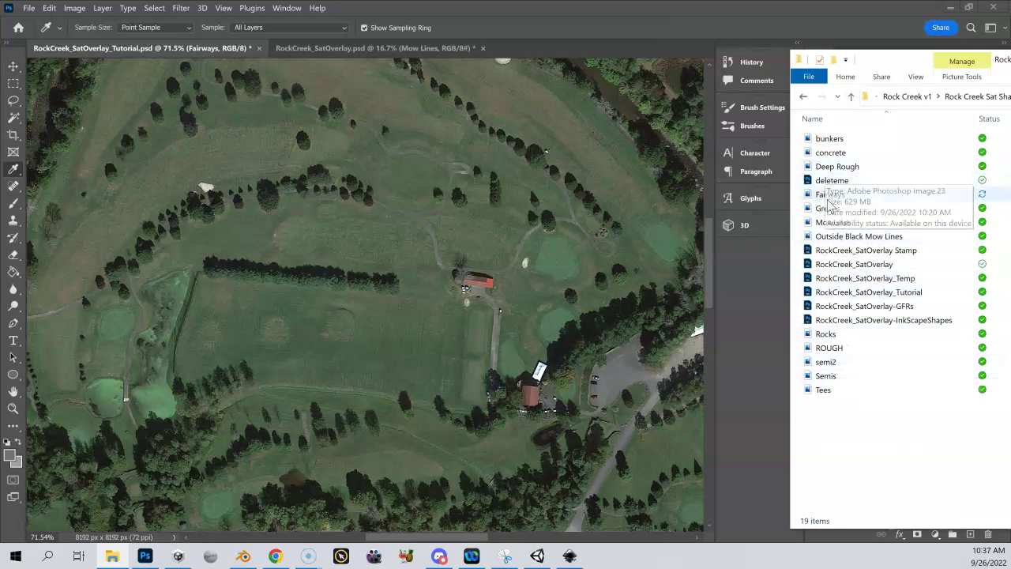
drag(830, 195, 334, 312)
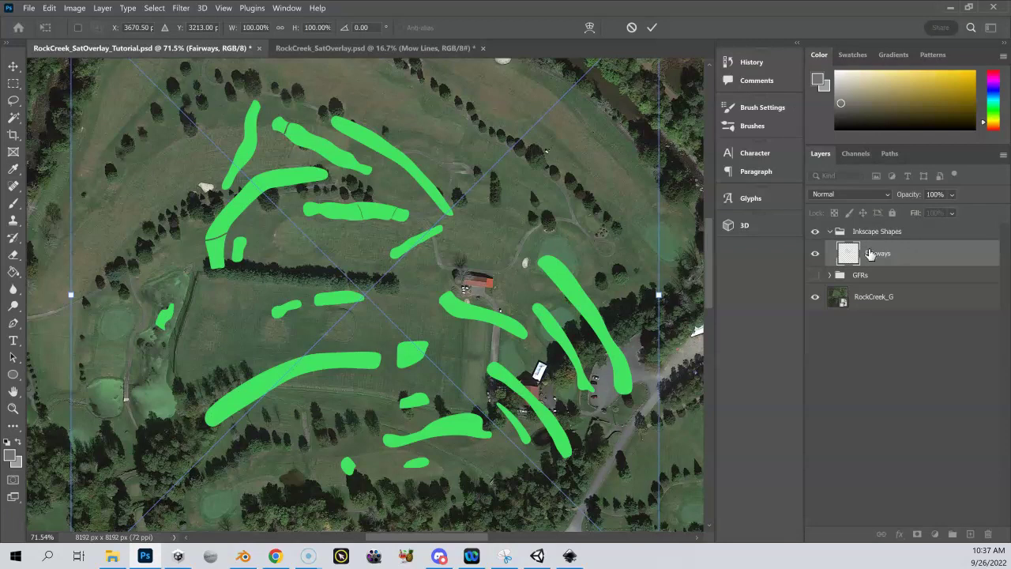
Stretch the placed Fairways image to 262.5% so it fills the 8192 × 8192 canvas, then commit.
scroll(380, 209, down, 1)
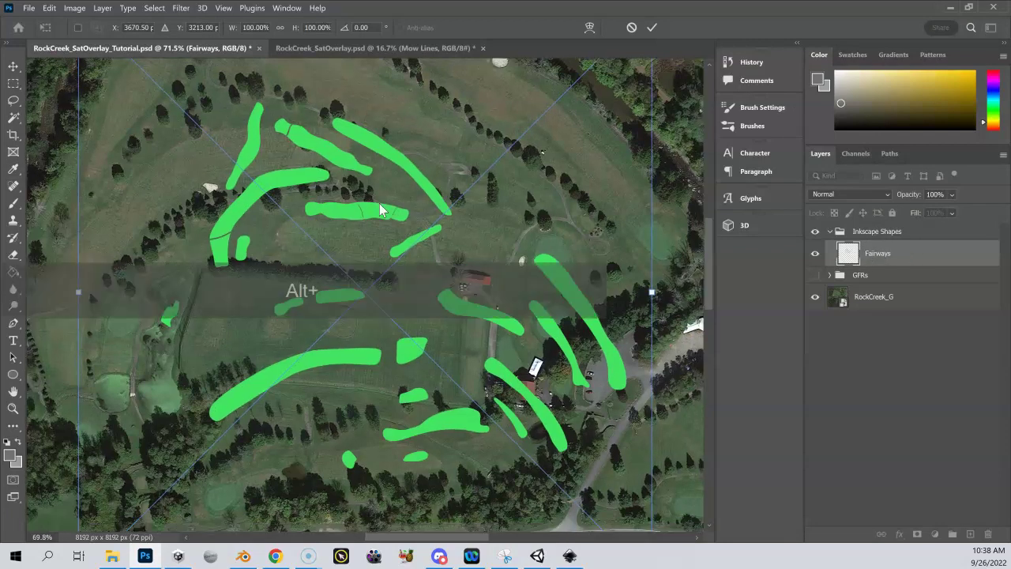
scroll(380, 209, down, 10)
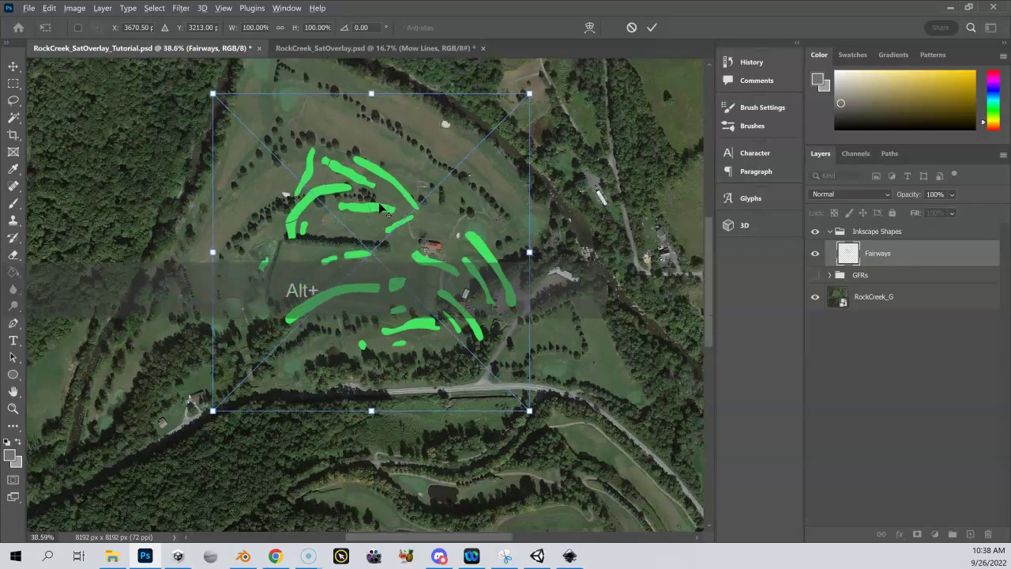
scroll(380, 208, down, 6)
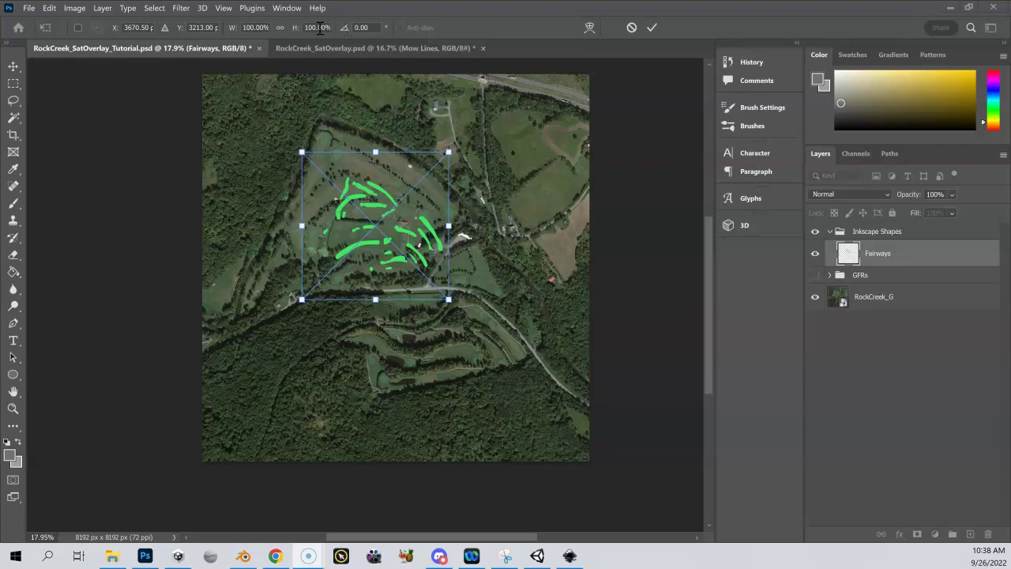
click(280, 28)
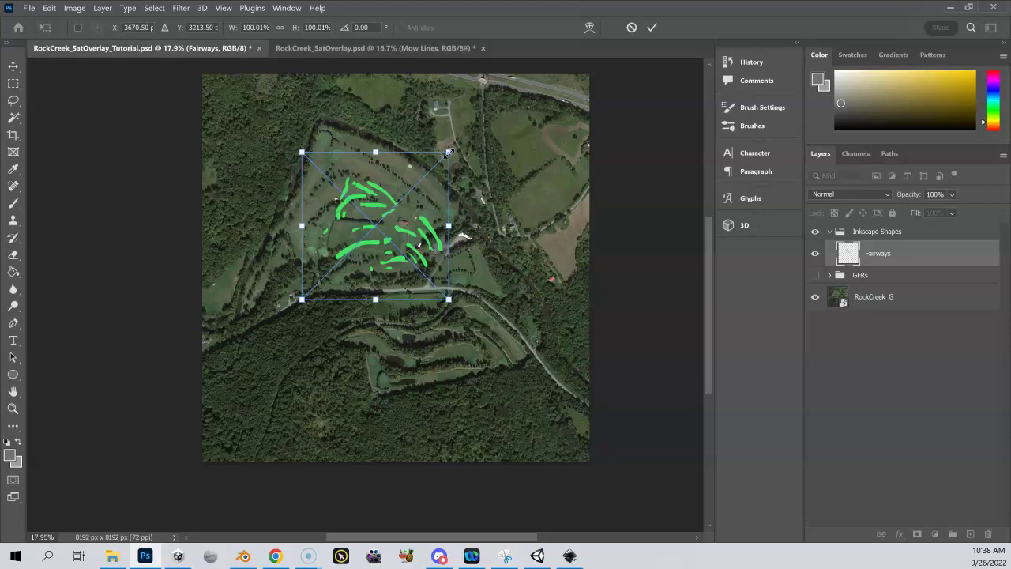
drag(448, 152, 588, 74)
drag(301, 299, 202, 460)
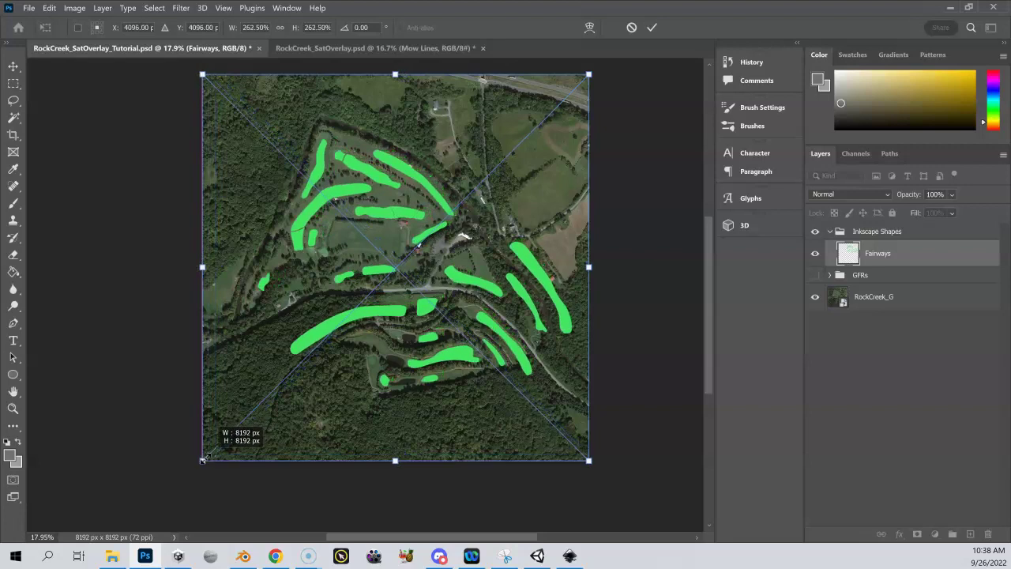
drag(203, 459, 202, 460)
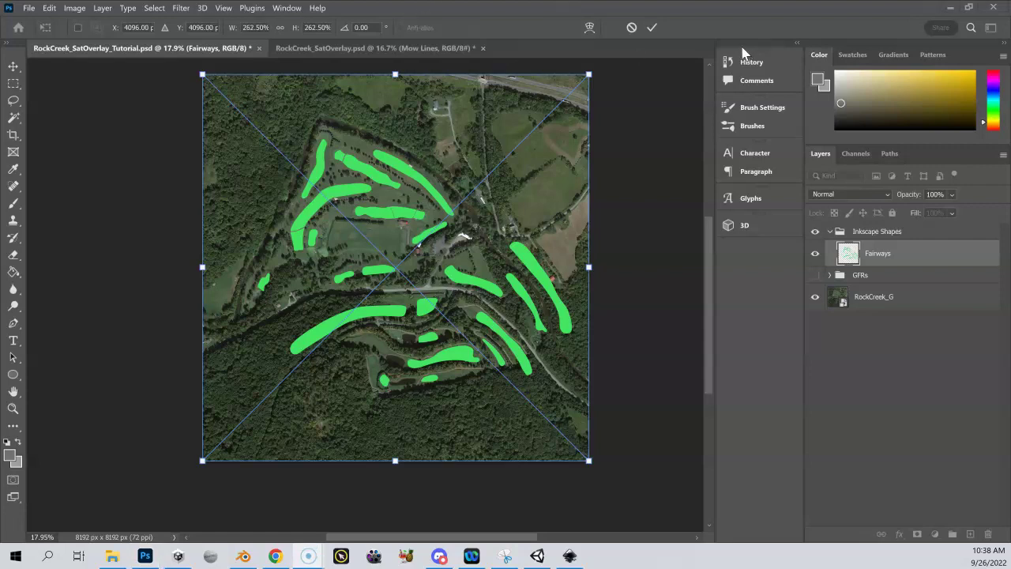
click(653, 28)
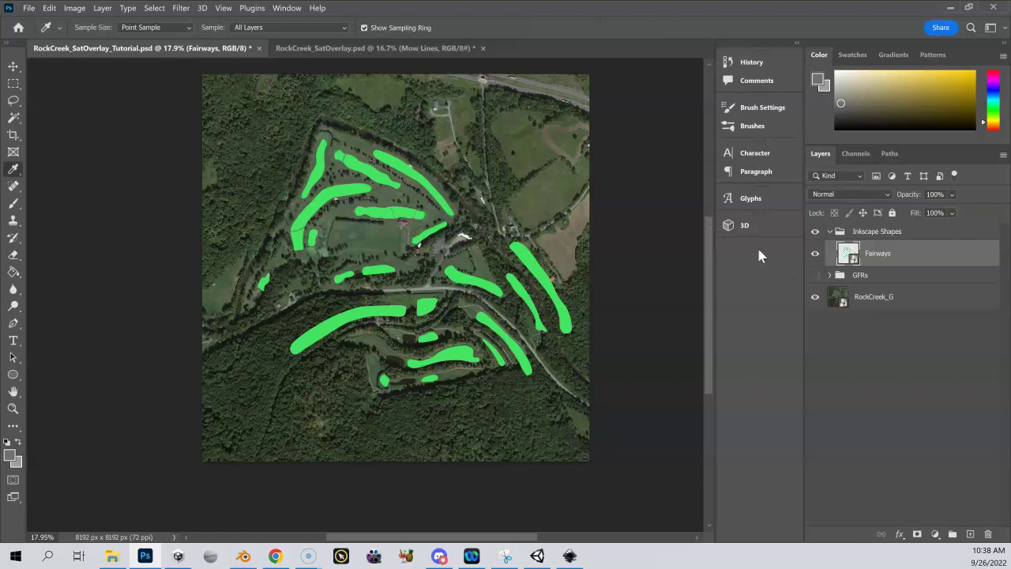
Zoom in on the Photoshop canvas.
scroll(405, 195, up, 5)
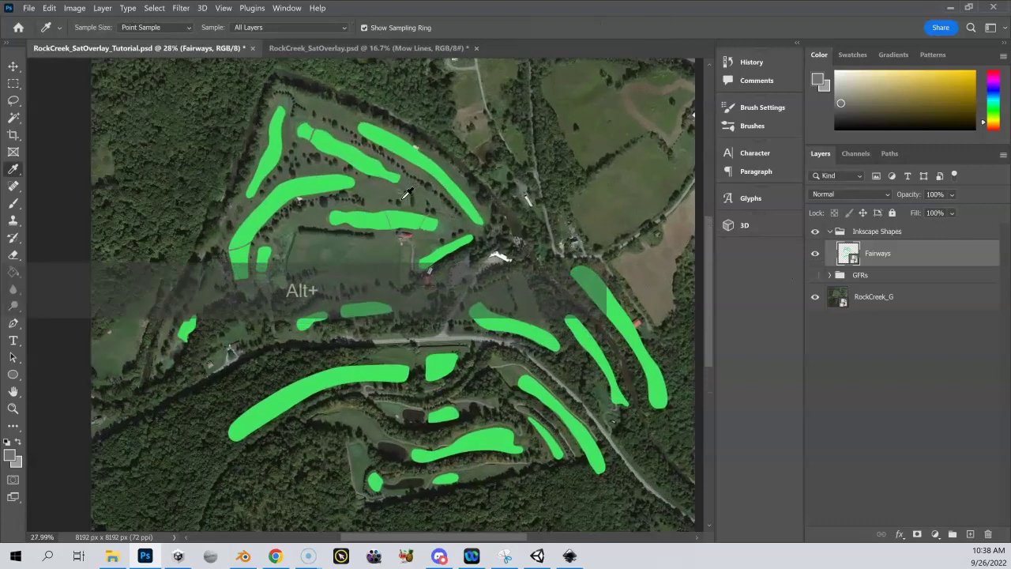
scroll(406, 196, up, 4)
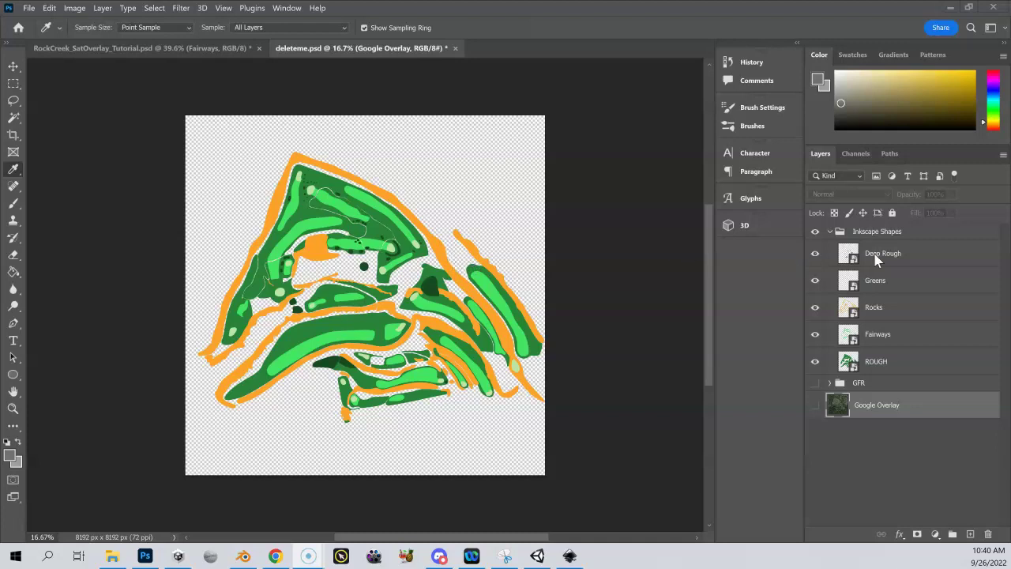
Hide the ROUGH, Fairways, Rocks and Greens layers so only Deep Rough shows.
click(817, 233)
click(816, 231)
click(816, 361)
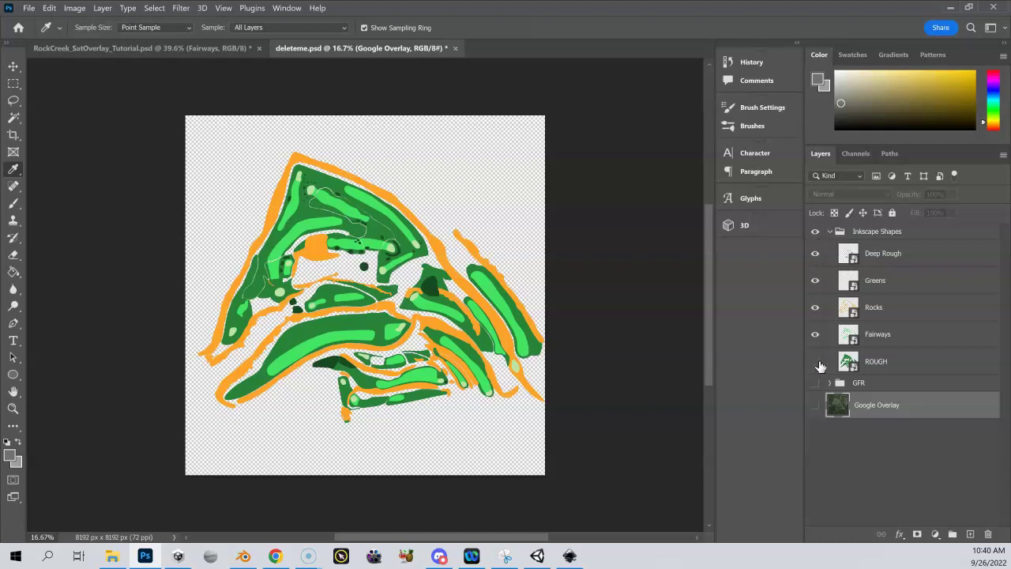
click(817, 335)
click(815, 308)
click(816, 280)
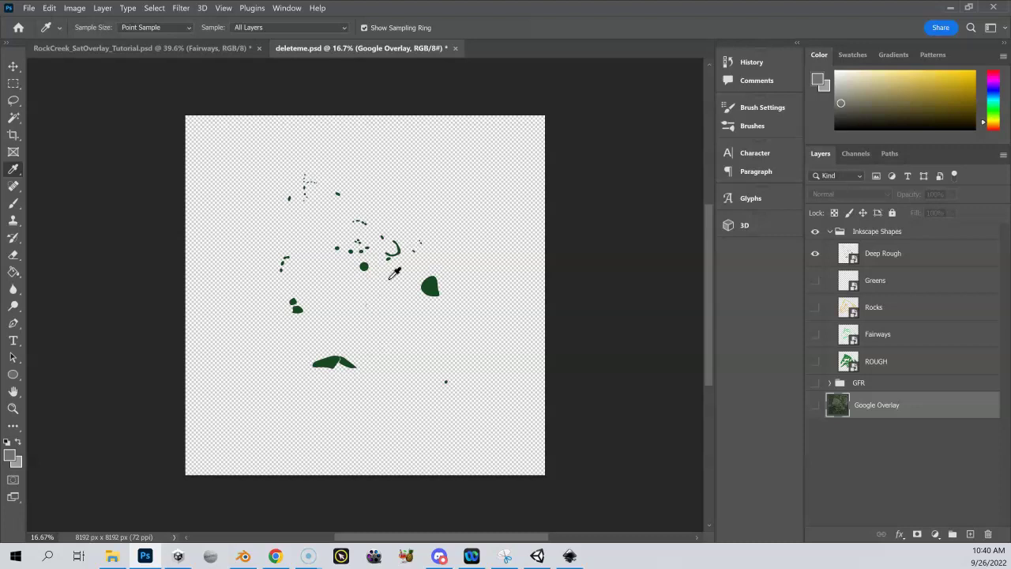
alt+scroll(395, 272, up, 3)
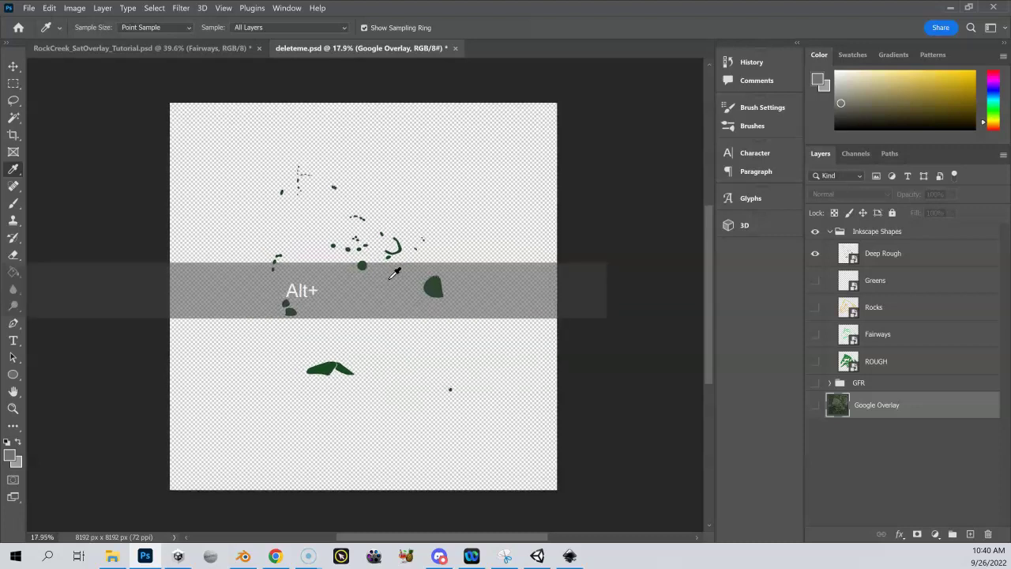
alt+scroll(395, 272, up, 1)
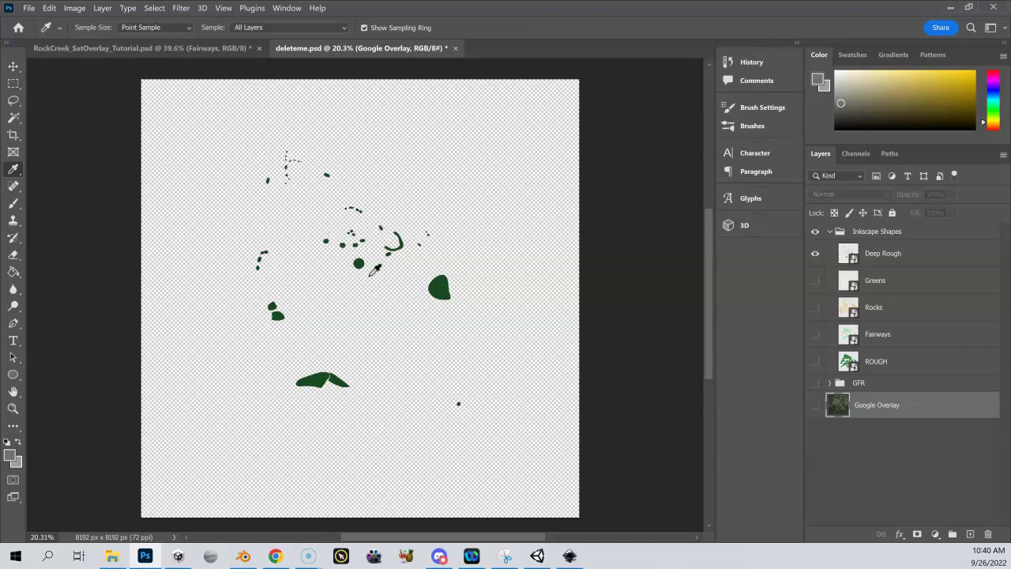
Show Greens, Rocks, Fairways and ROUGH alone in turn, ending with every shape layer hidden.
click(815, 280)
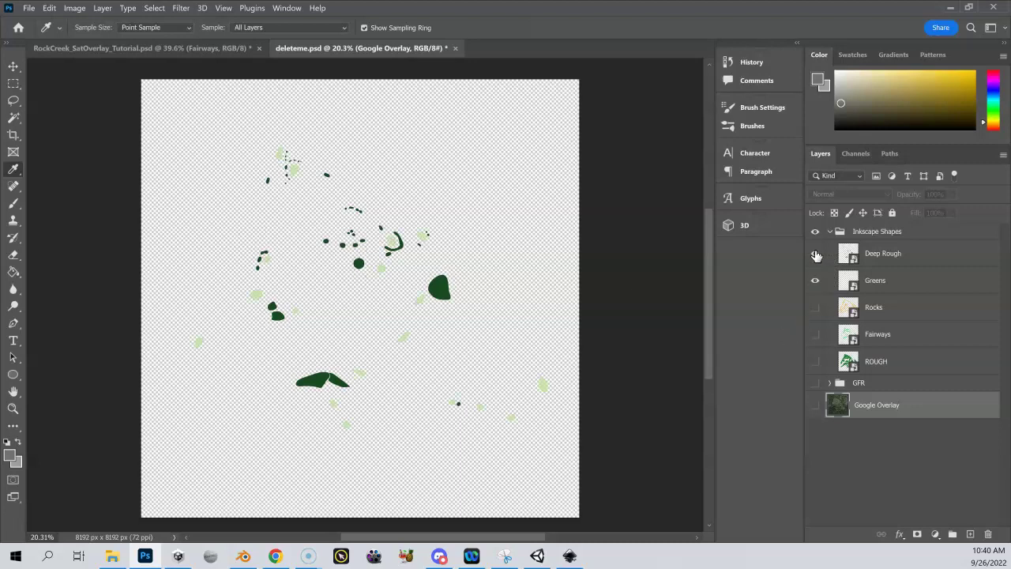
click(817, 255)
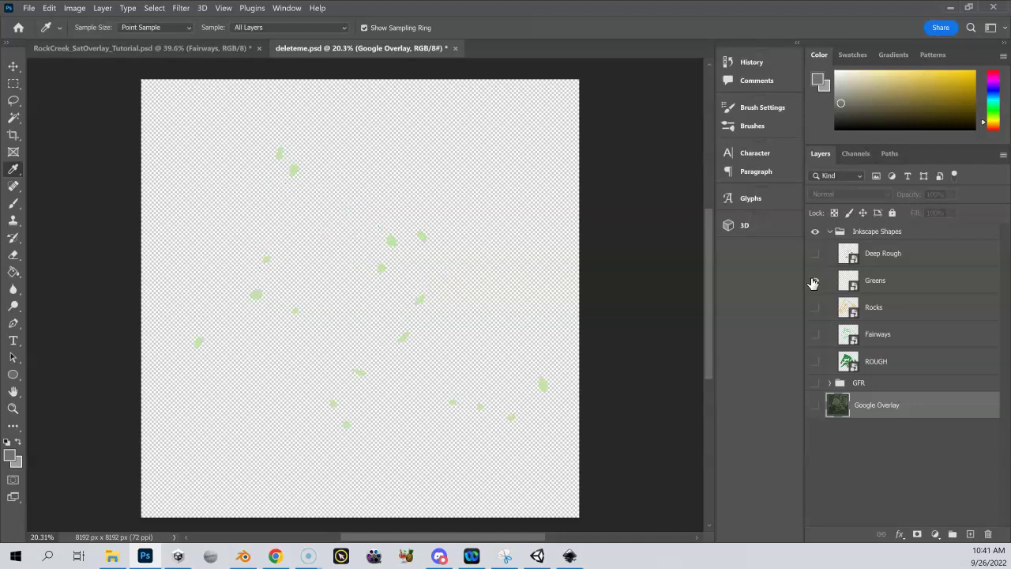
click(816, 280)
click(817, 309)
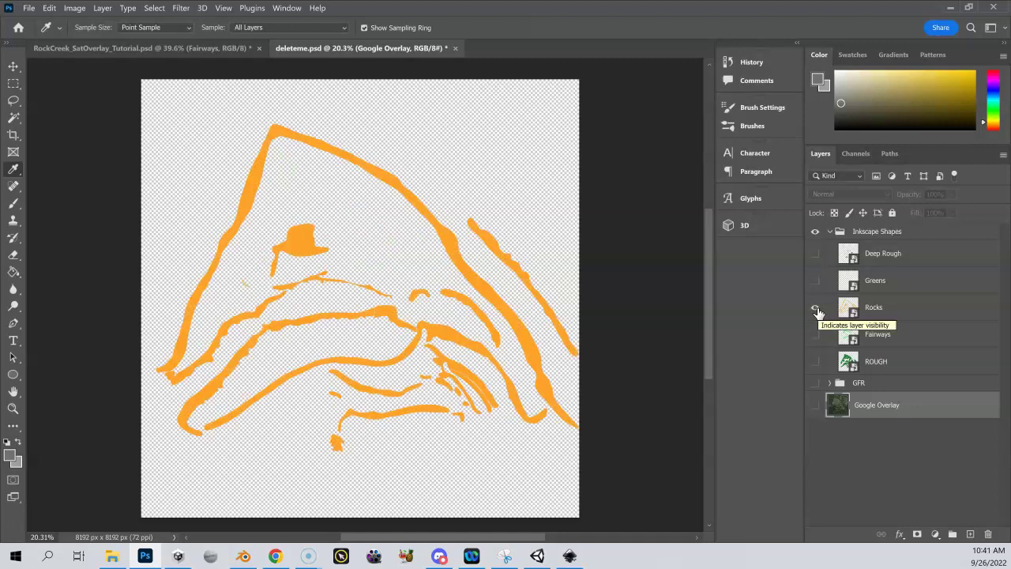
click(817, 310)
click(817, 336)
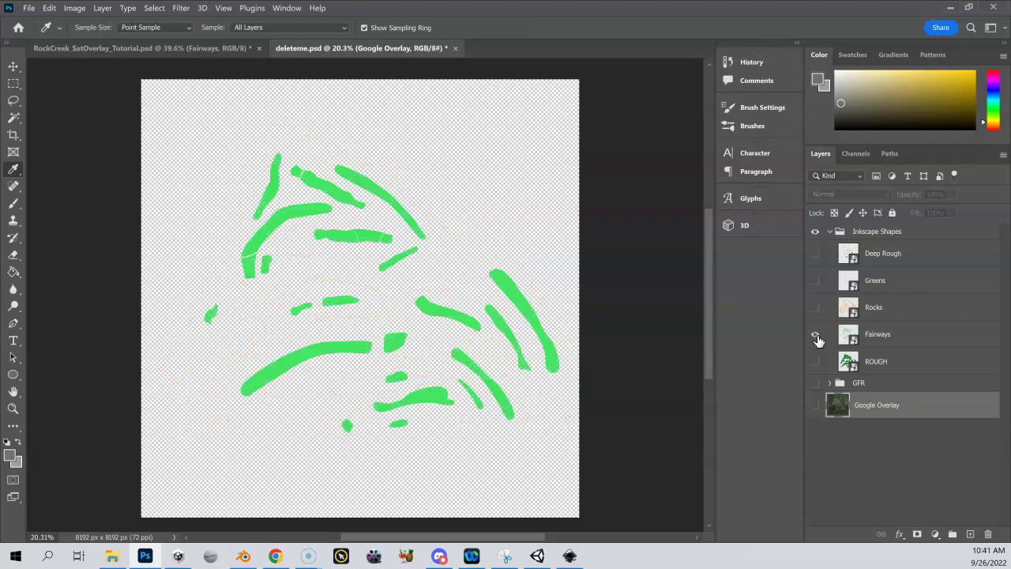
click(818, 340)
click(816, 362)
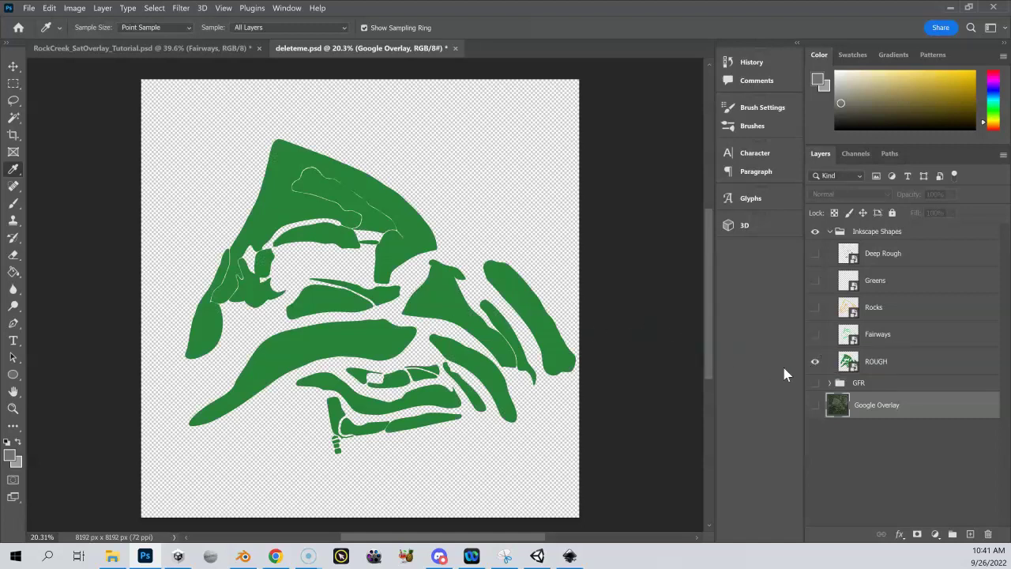
click(816, 363)
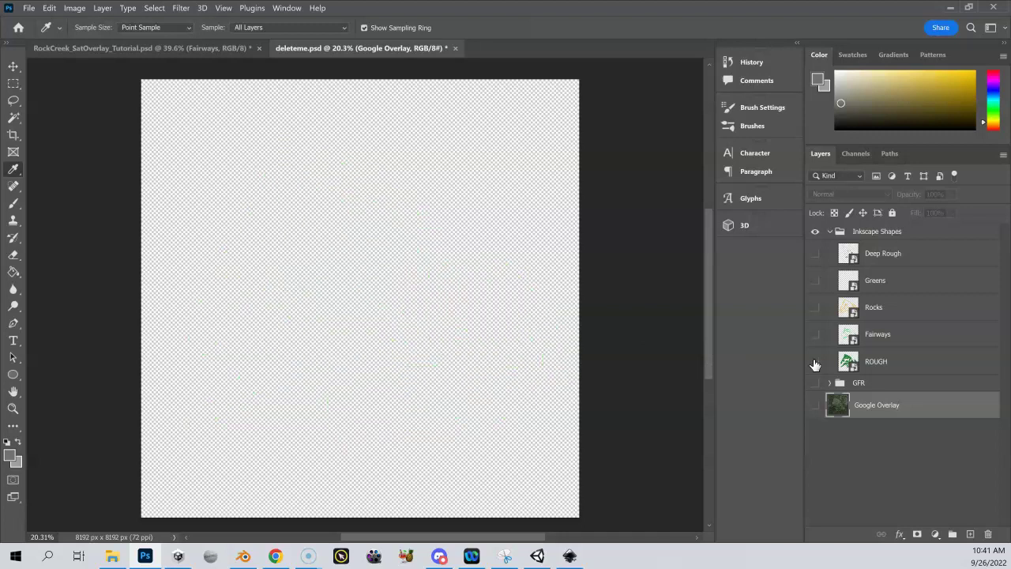
click(570, 557)
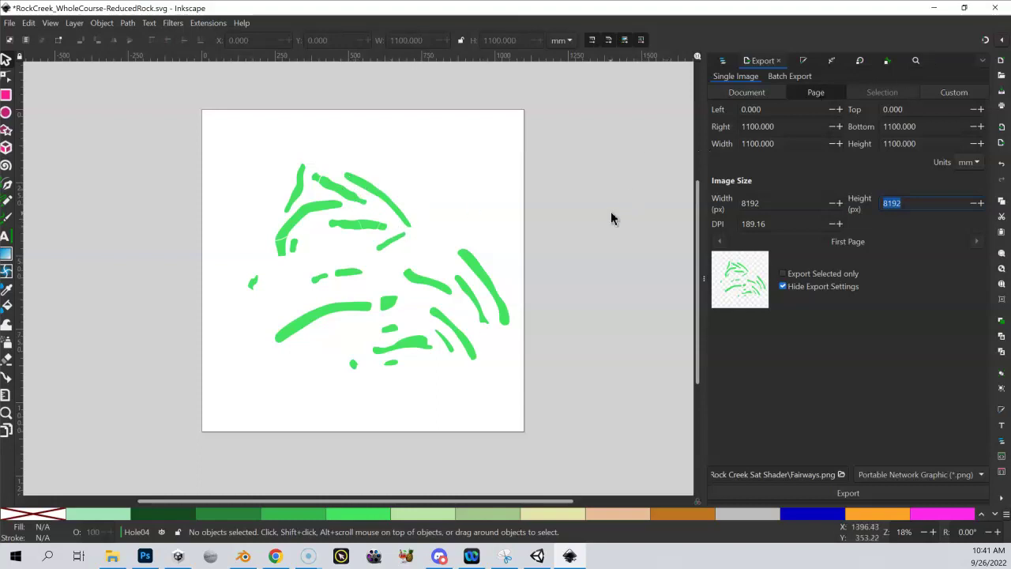
click(935, 8)
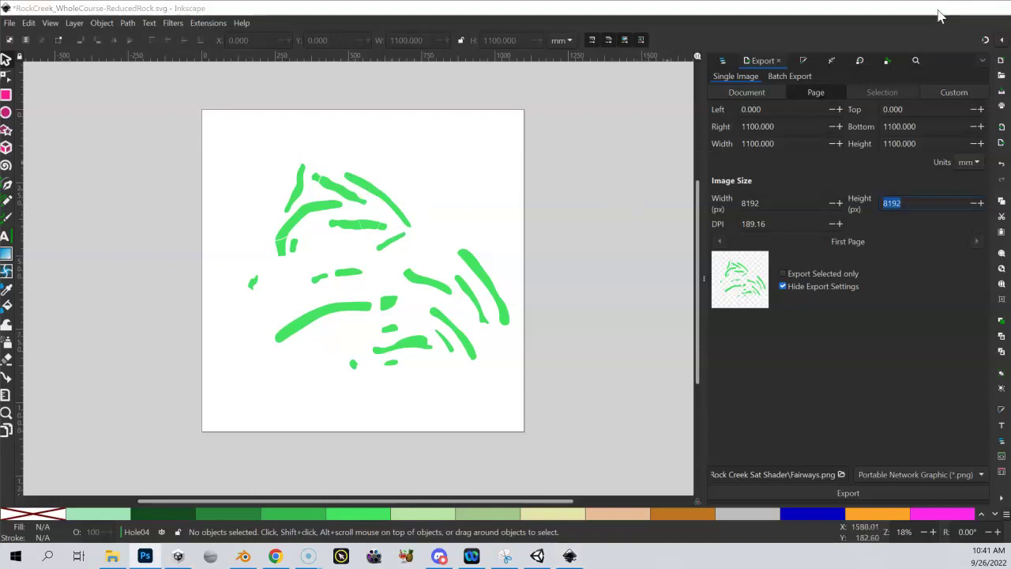
Turn visibility back on for the Deep Rough, Greens, Rocks, Fairways and ROUGH layers.
click(814, 252)
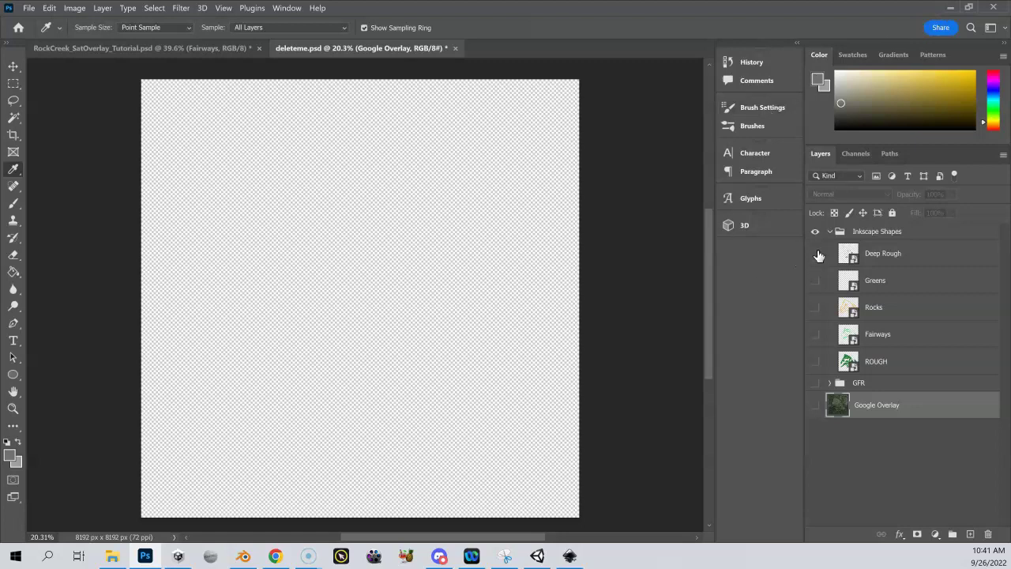
click(815, 280)
click(815, 307)
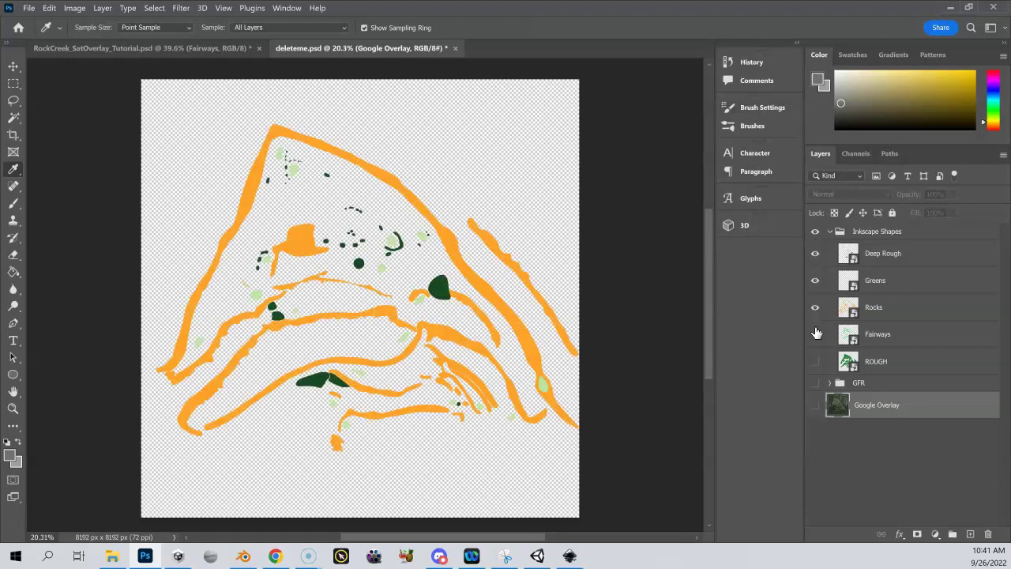
click(816, 335)
click(816, 361)
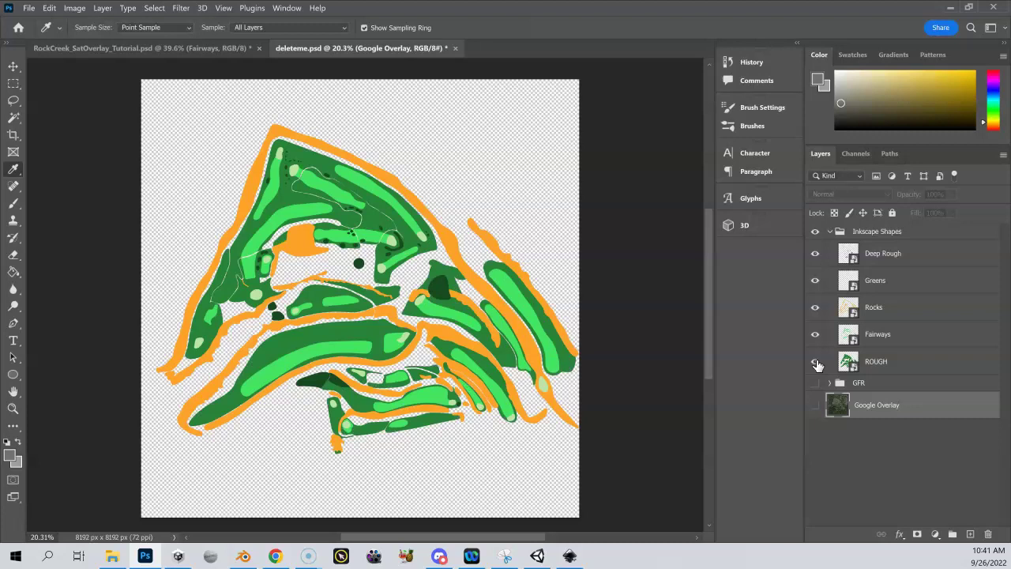